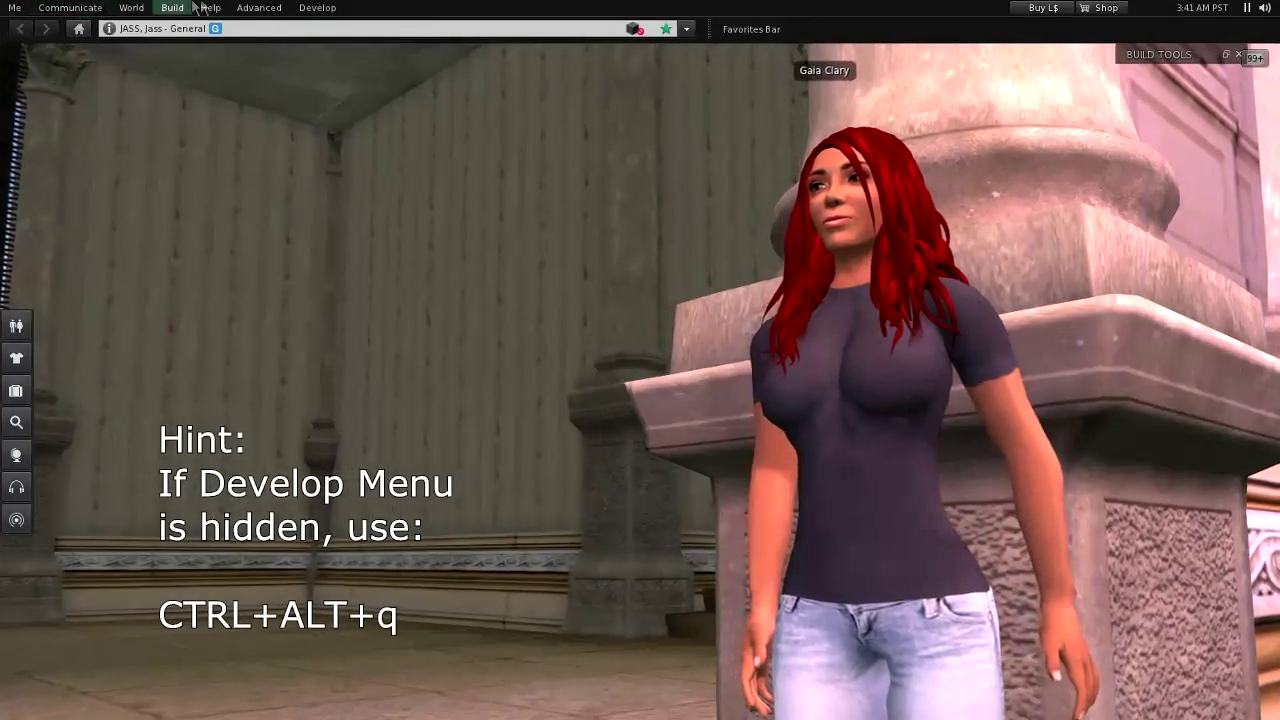
# Export the avatar's current shape with Appearance To XML as character/new archetype.xml
pyautogui.click(317, 8)
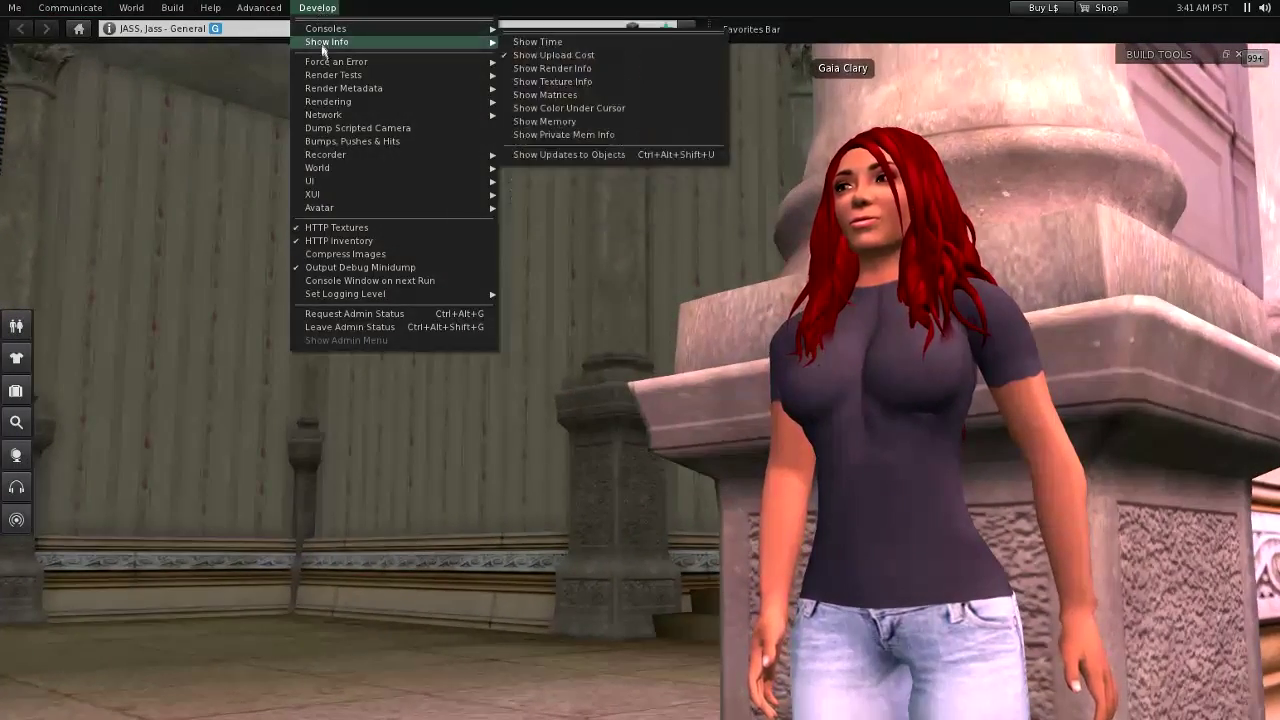
pyautogui.moveTo(354, 210)
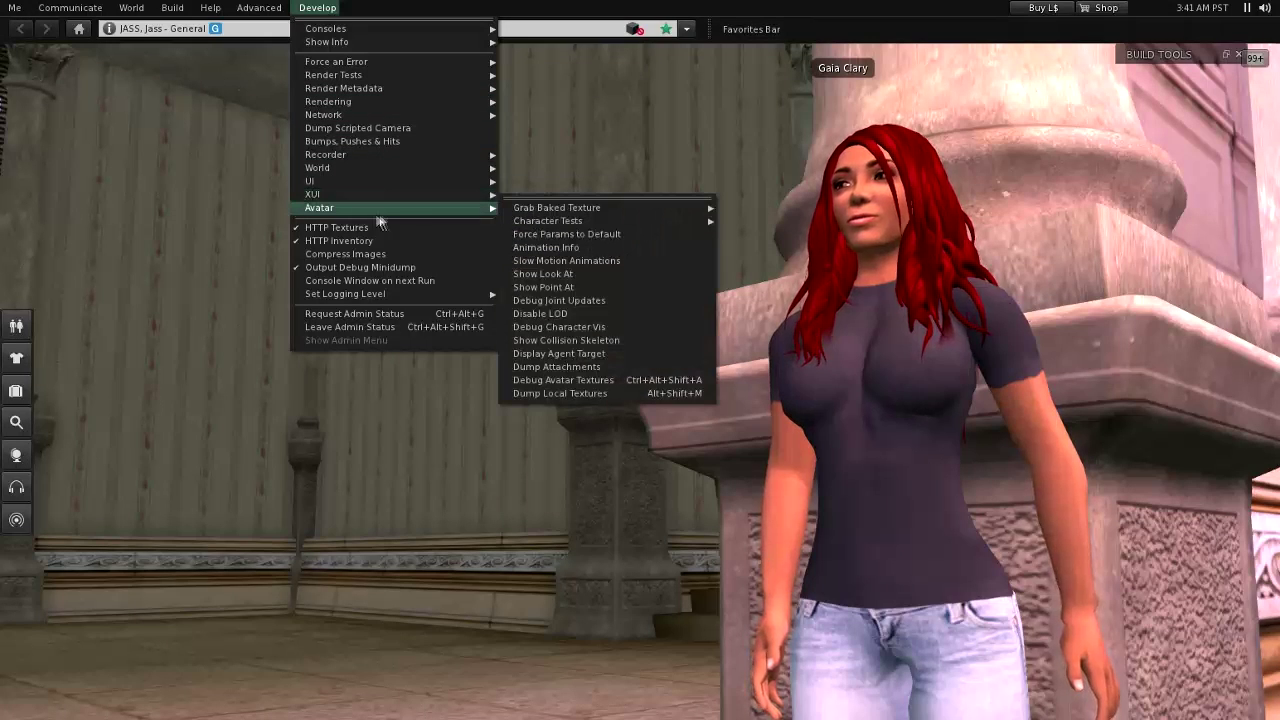
pyautogui.moveTo(571, 221)
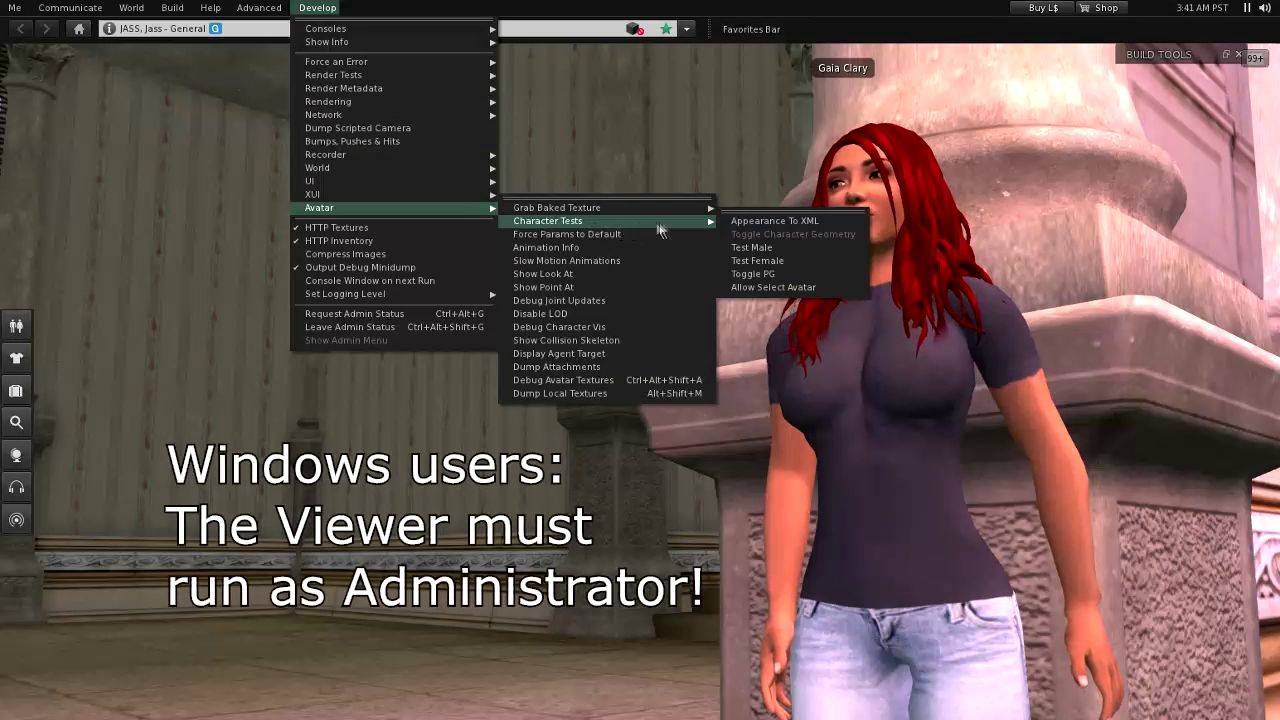
pyautogui.click(831, 220)
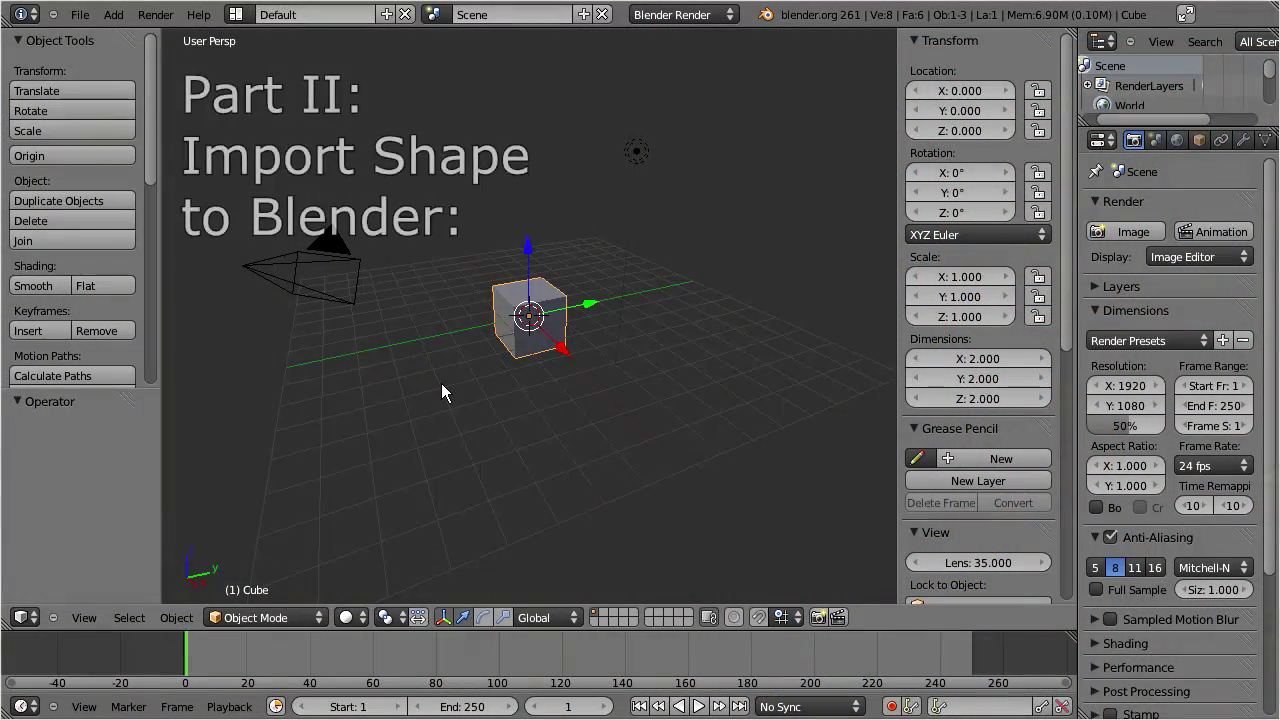
# Replace the default cube with an Avastar avatar and bring its Avatar Shape settings into view
pyautogui.press('x')
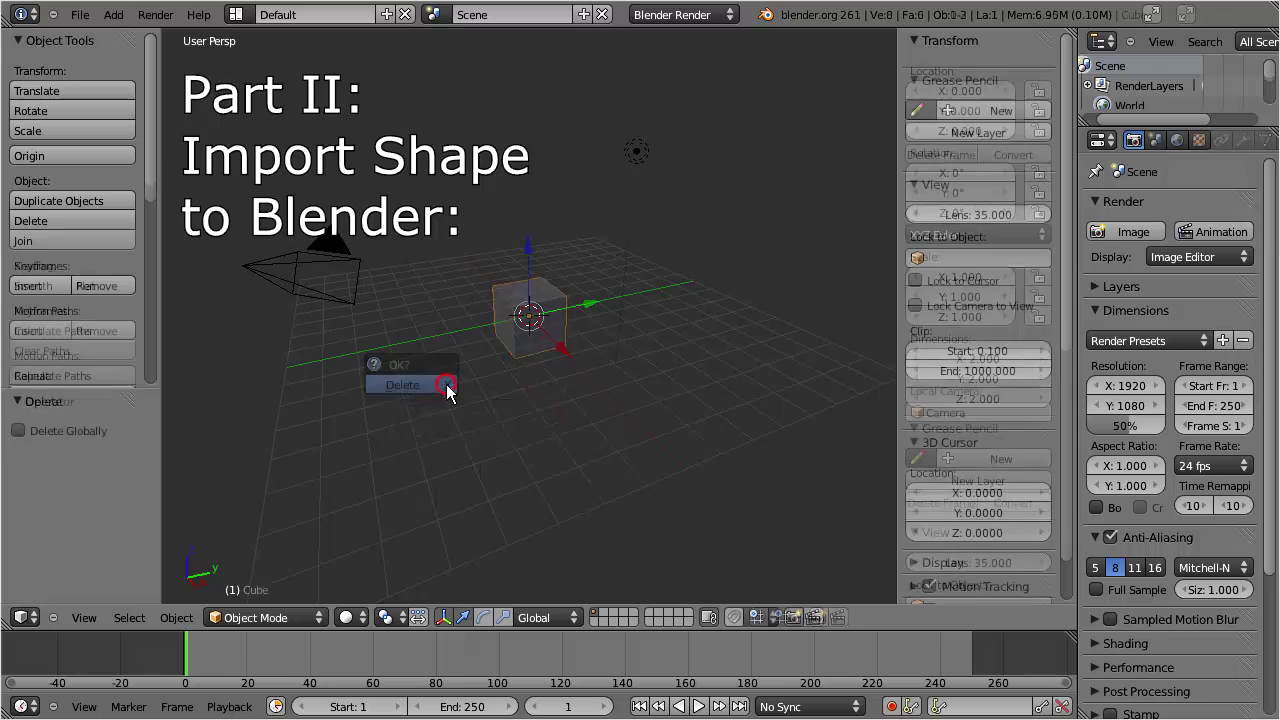
pyautogui.click(447, 388)
pyautogui.click(110, 16)
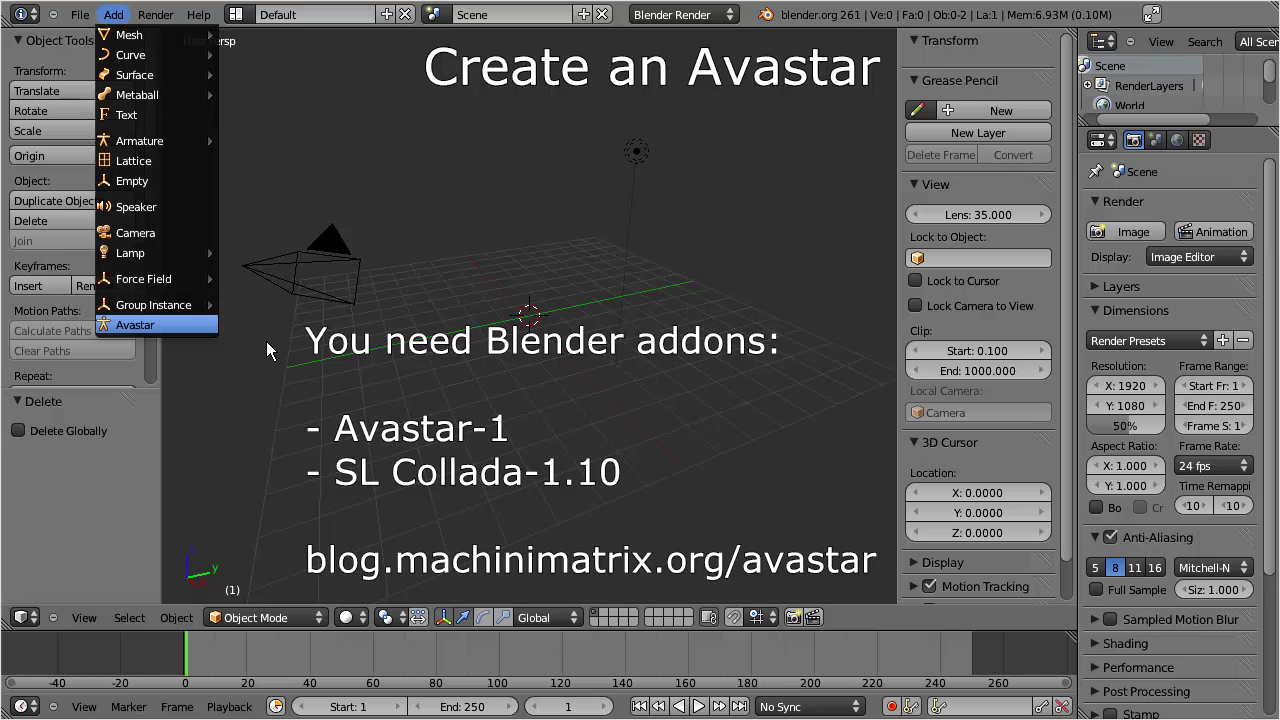
pyautogui.press('Return')
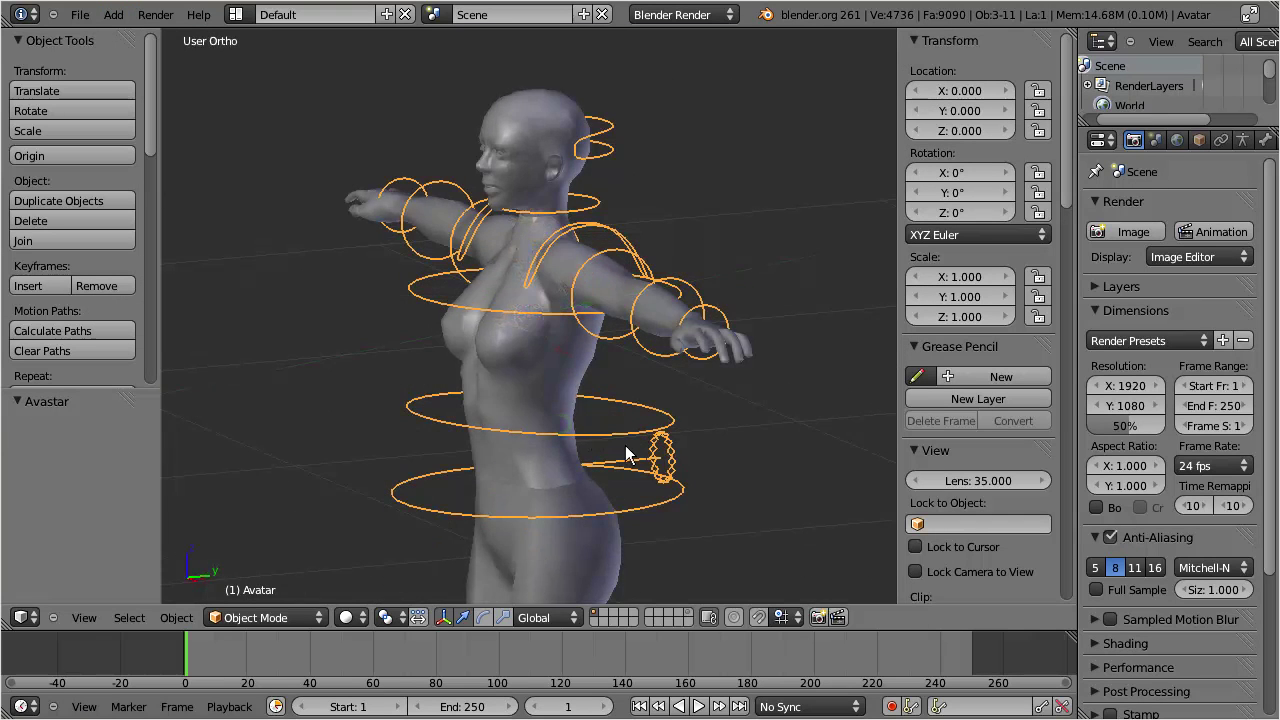
pyautogui.moveTo(1066, 56); pyautogui.dragTo(1068, 376)
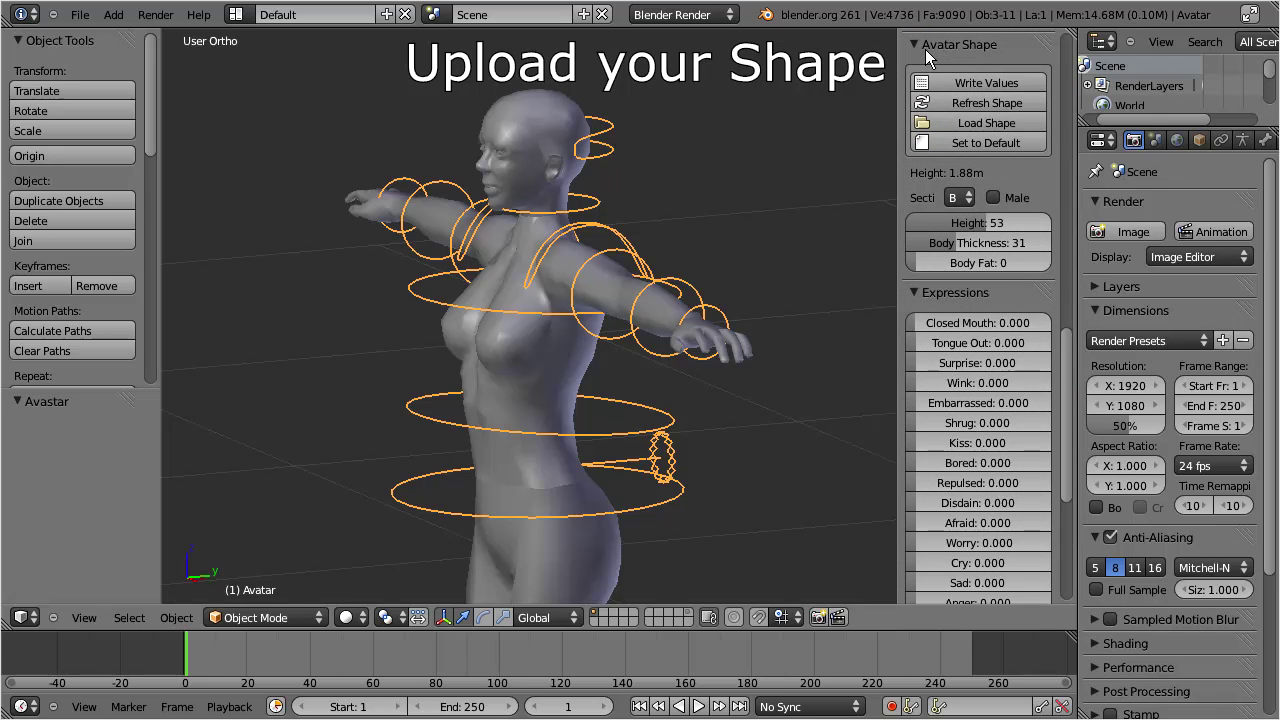
# Load new archetype.xml from Program Files (x86)\SecondLifeBetaViewer\character onto the Avastar body
pyautogui.click(1022, 122)
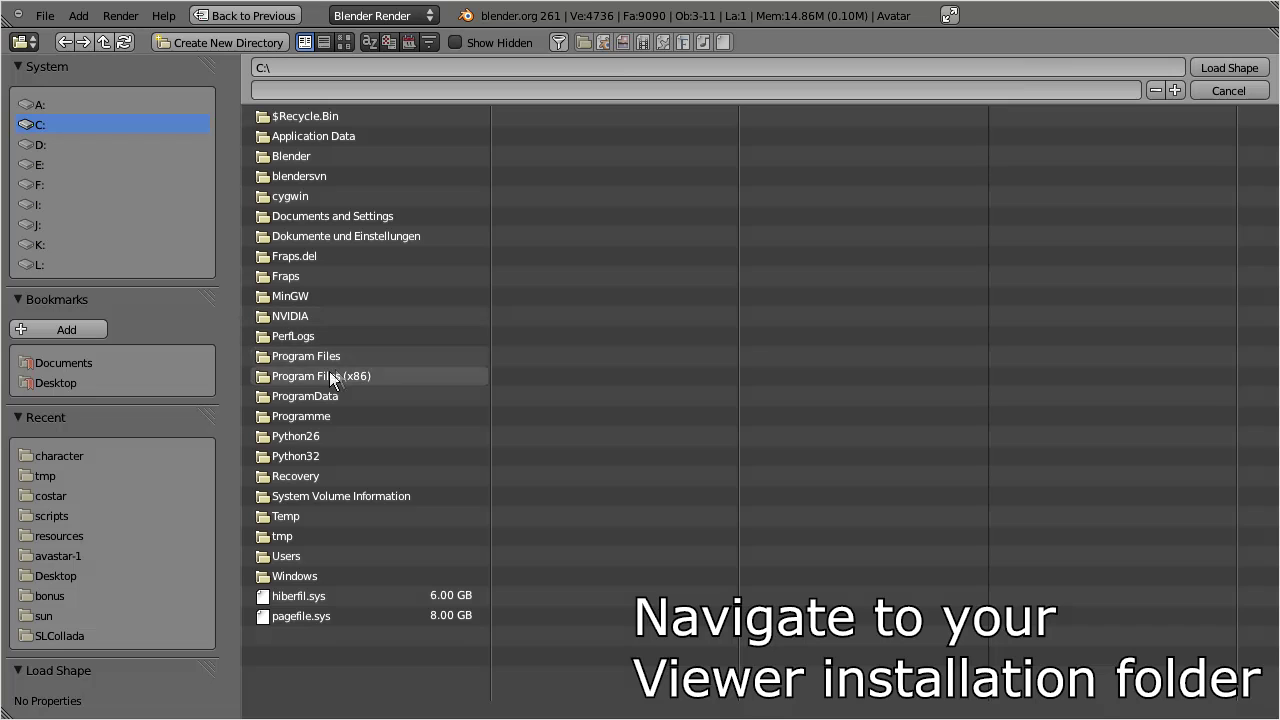
pyautogui.click(390, 376)
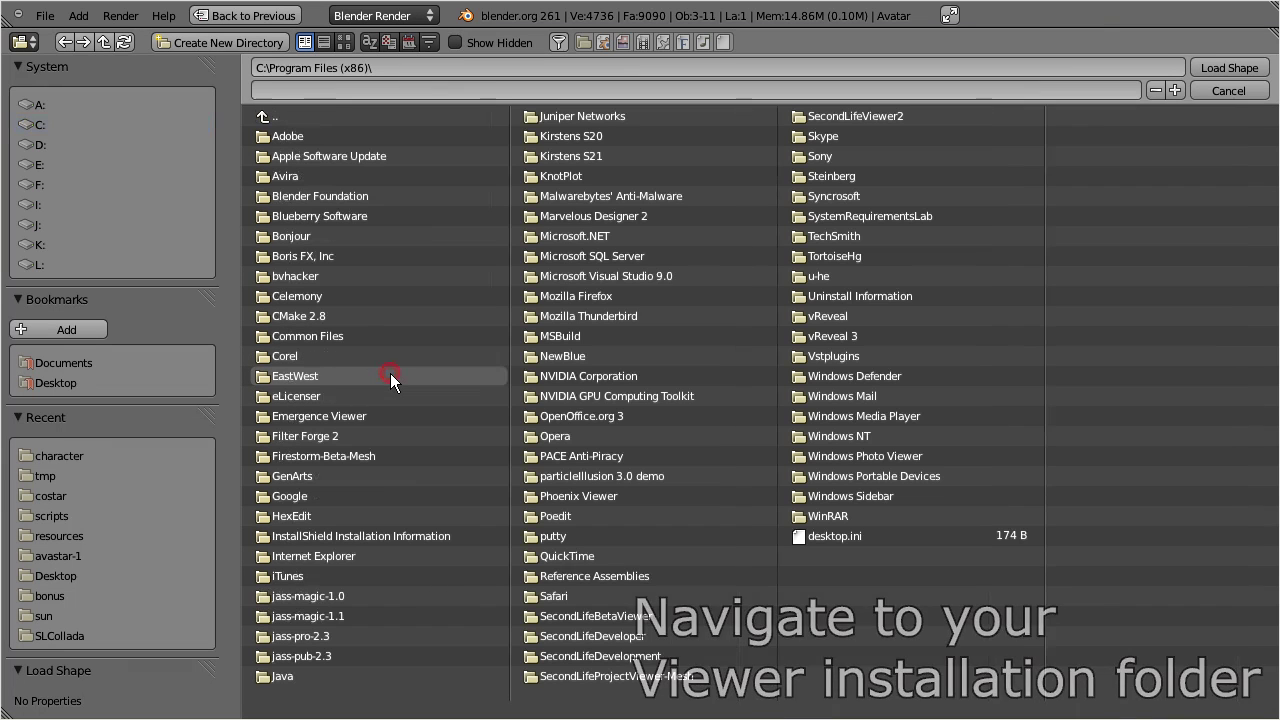
pyautogui.click(672, 614)
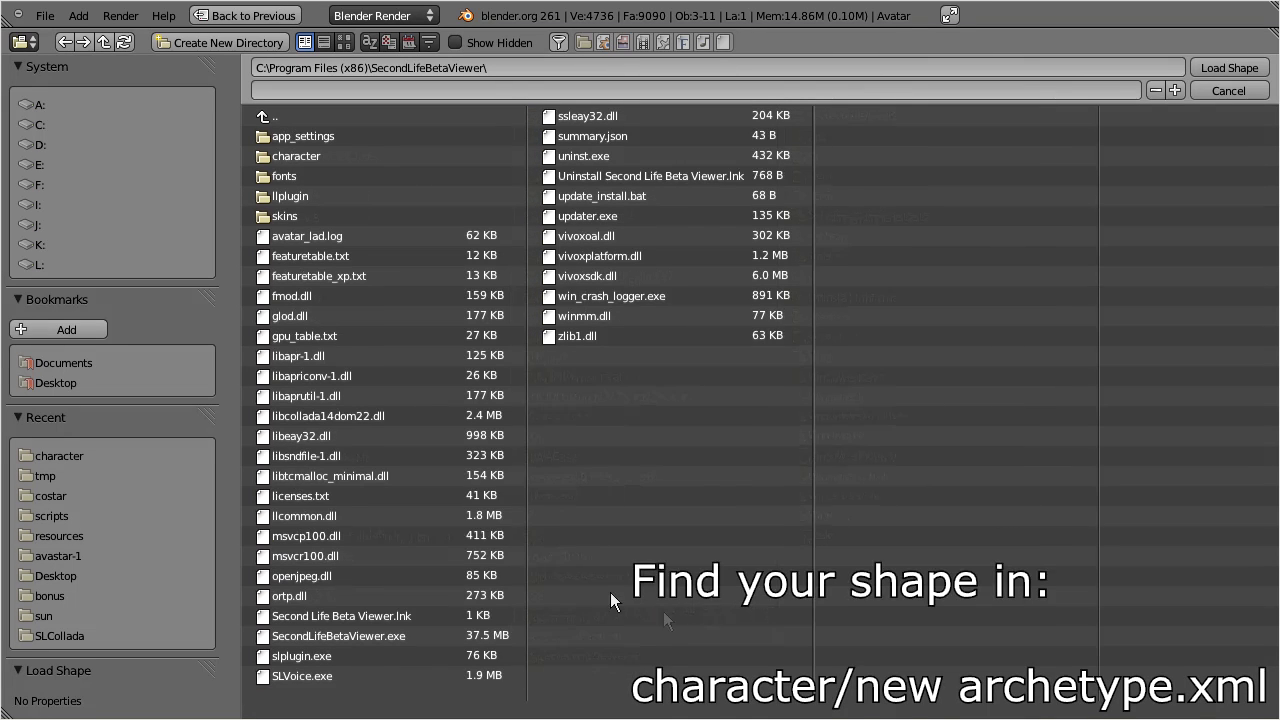
pyautogui.click(314, 157)
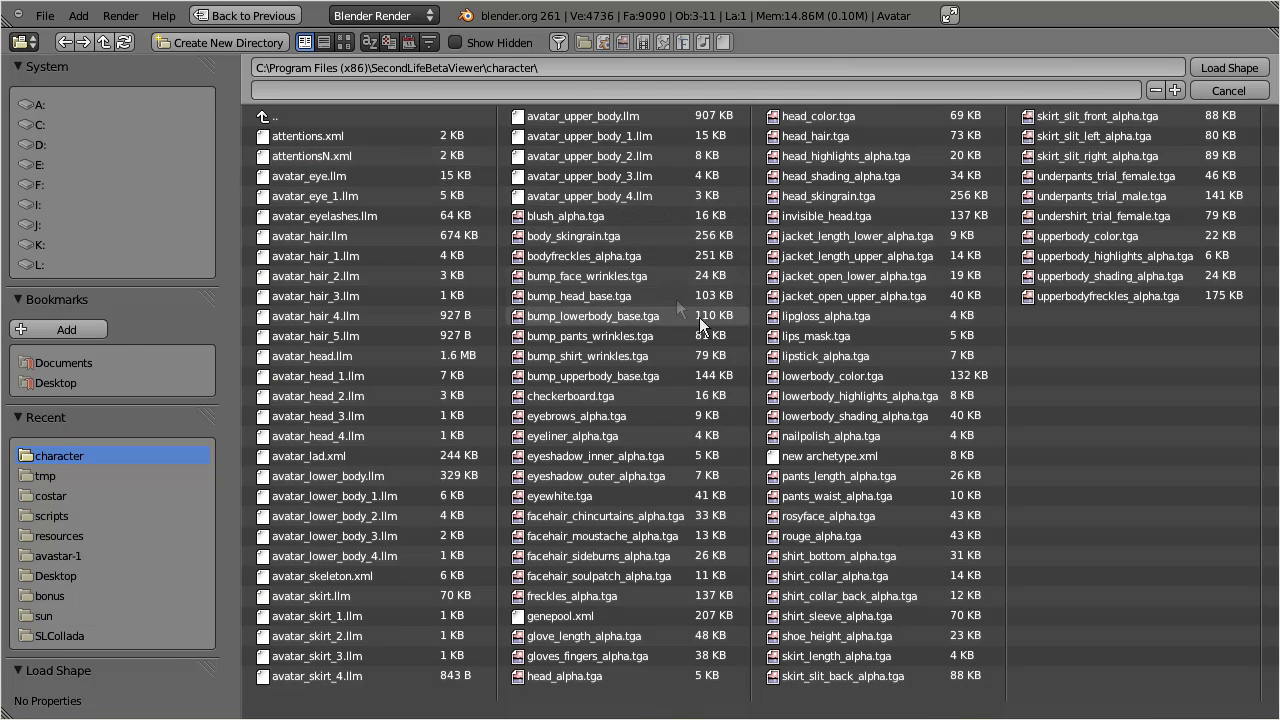
pyautogui.click(893, 456)
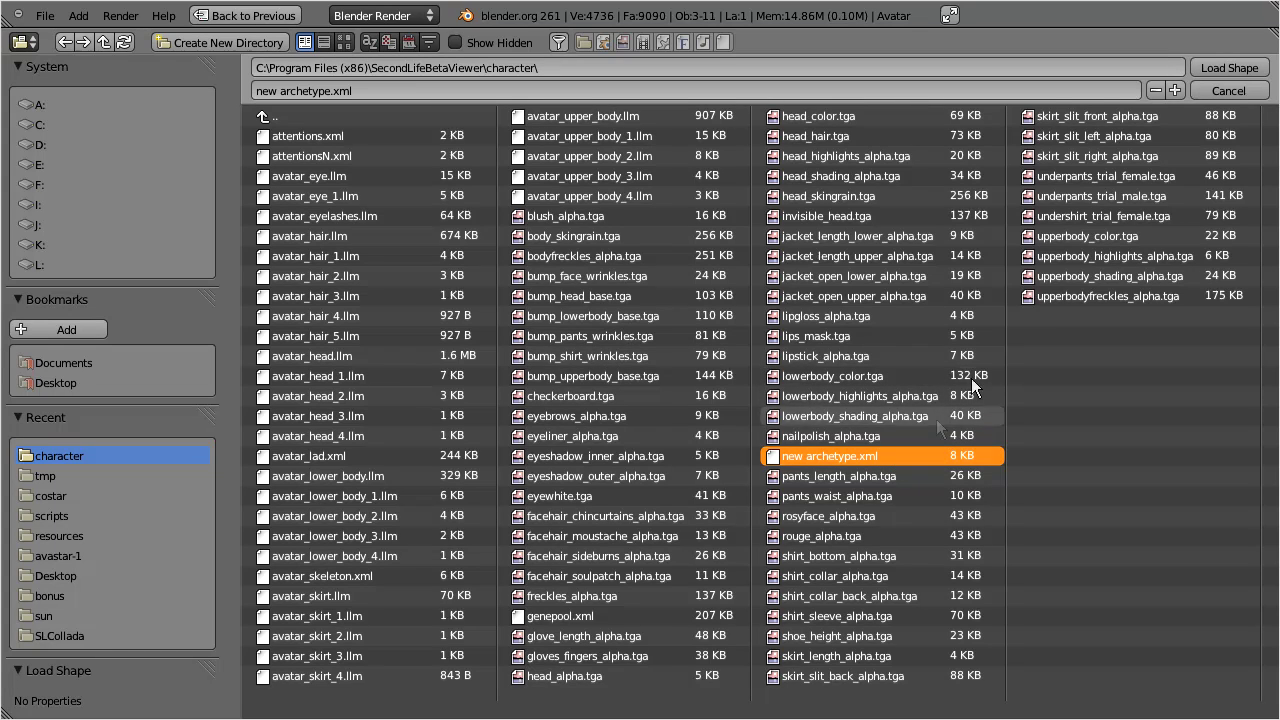
pyautogui.click(1264, 70)
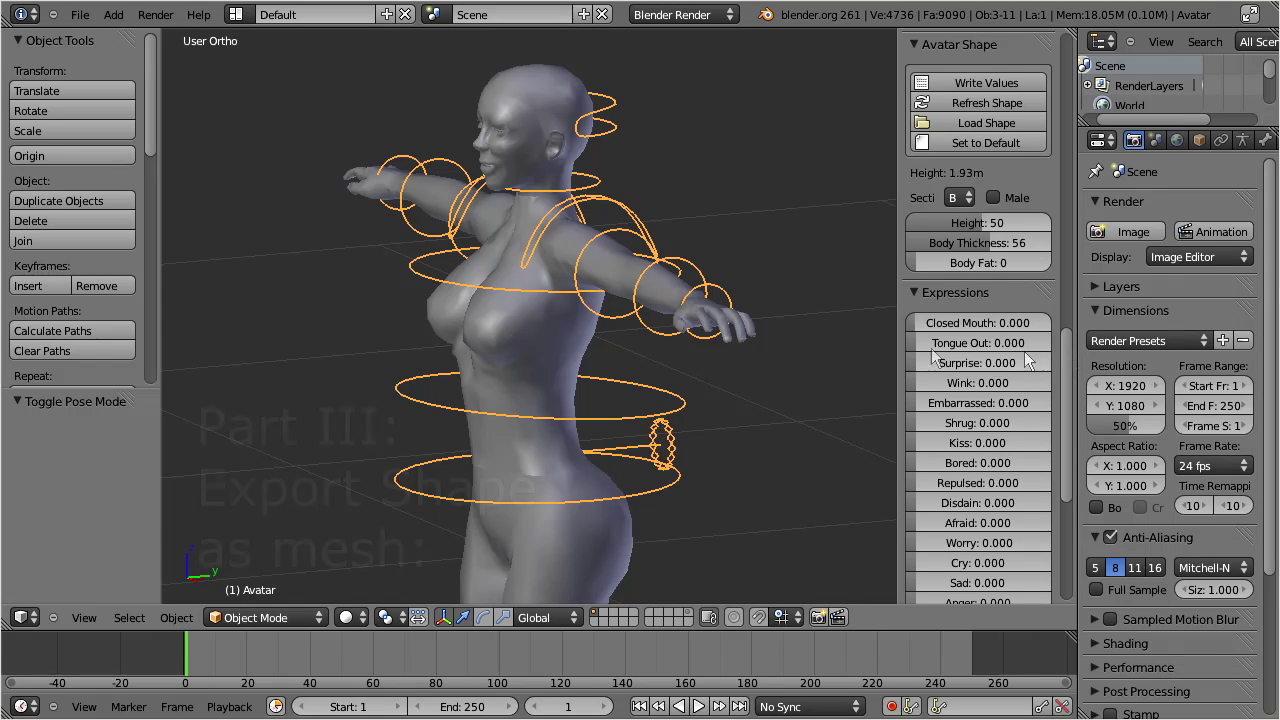
# Select the head, upper body and lower body meshes and bring up the File > Export formats
pyautogui.keyDown('shift'); pyautogui.rightClick(532, 112); pyautogui.keyUp('shift')
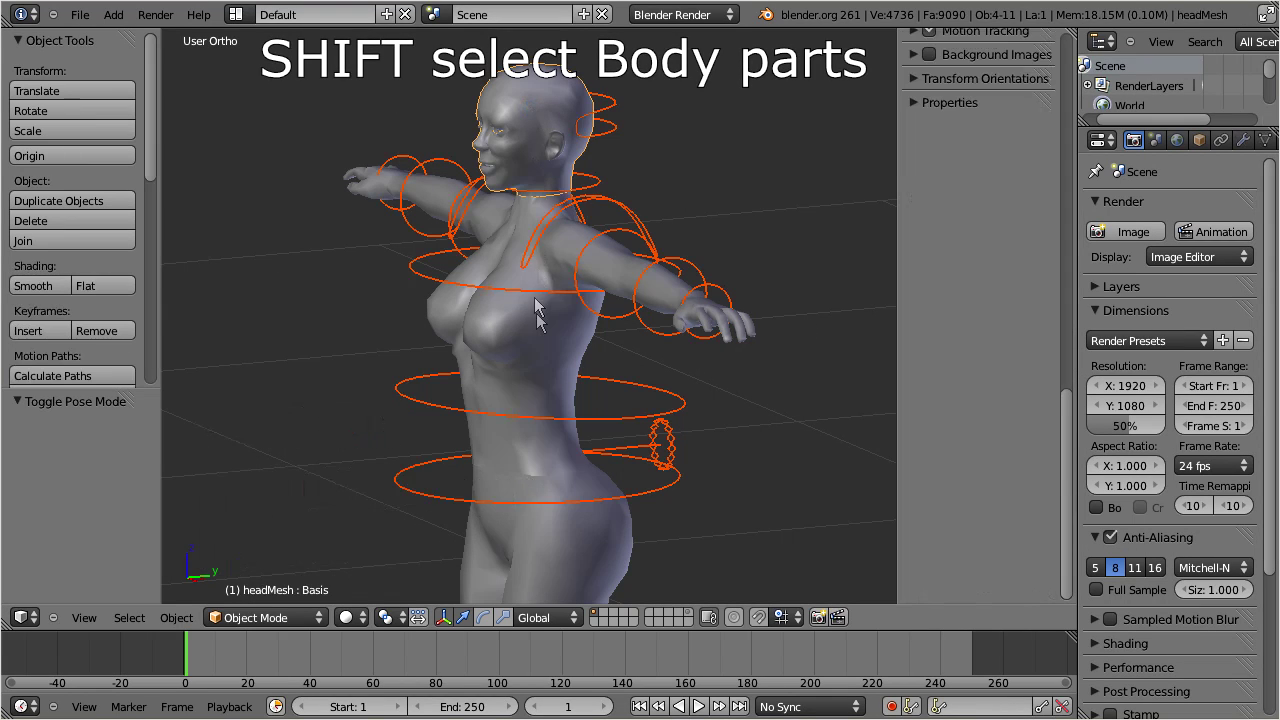
pyautogui.keyDown('shift'); pyautogui.rightClick(550, 361); pyautogui.keyUp('shift')
pyautogui.keyDown('shift'); pyautogui.rightClick(563, 556); pyautogui.keyUp('shift')
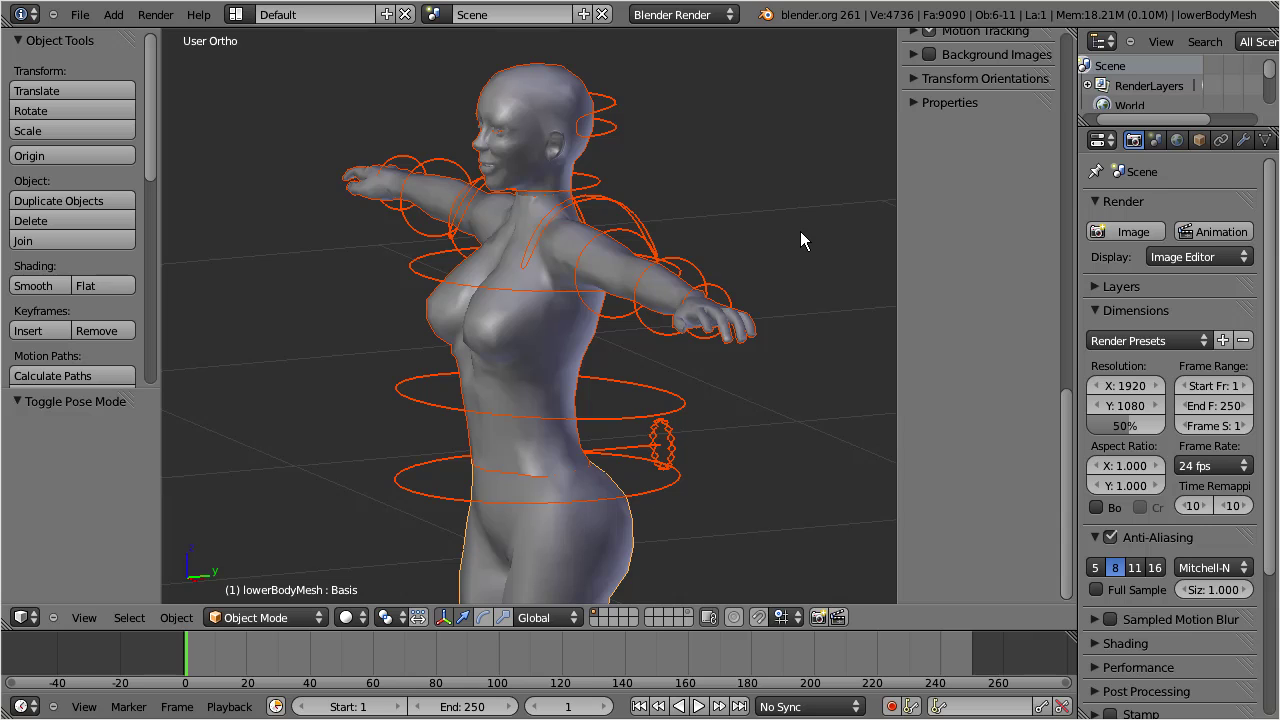
pyautogui.click(79, 15)
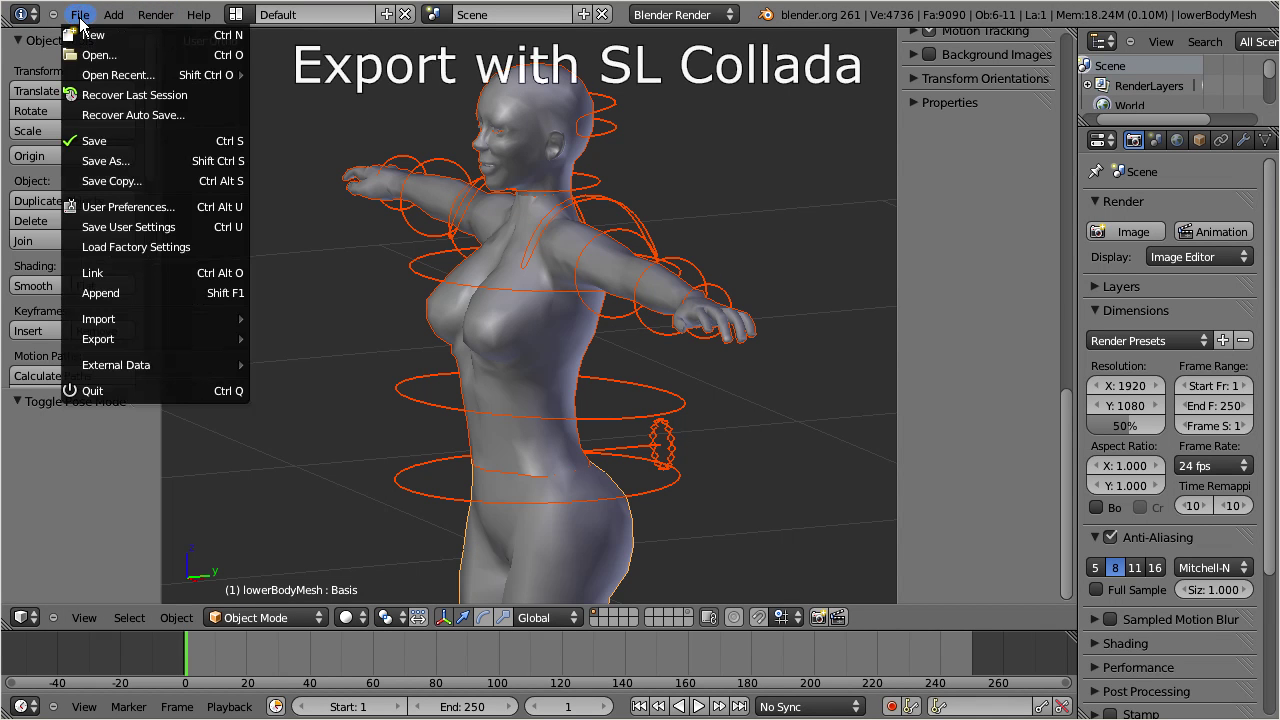
pyautogui.moveTo(135, 340)
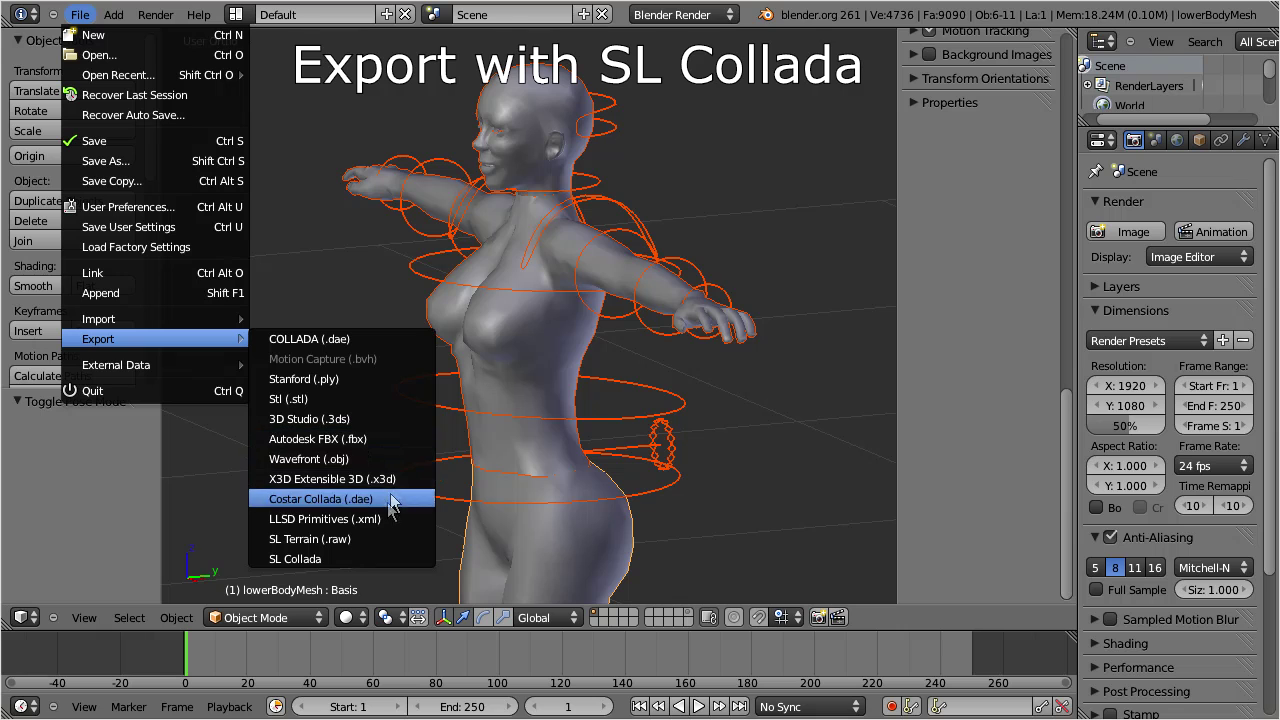
# Export the three body meshes in SL Collada format as C:\tmp\my_shape.dae
pyautogui.click(380, 556)
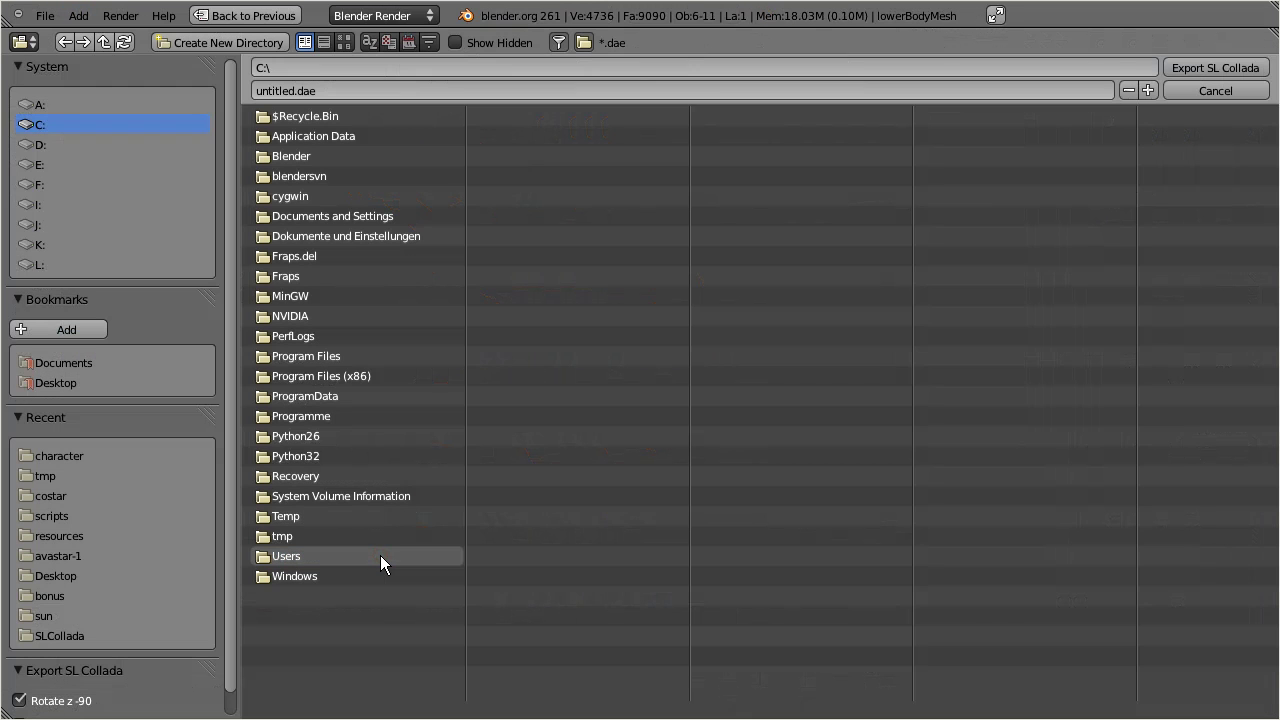
pyautogui.click(298, 536)
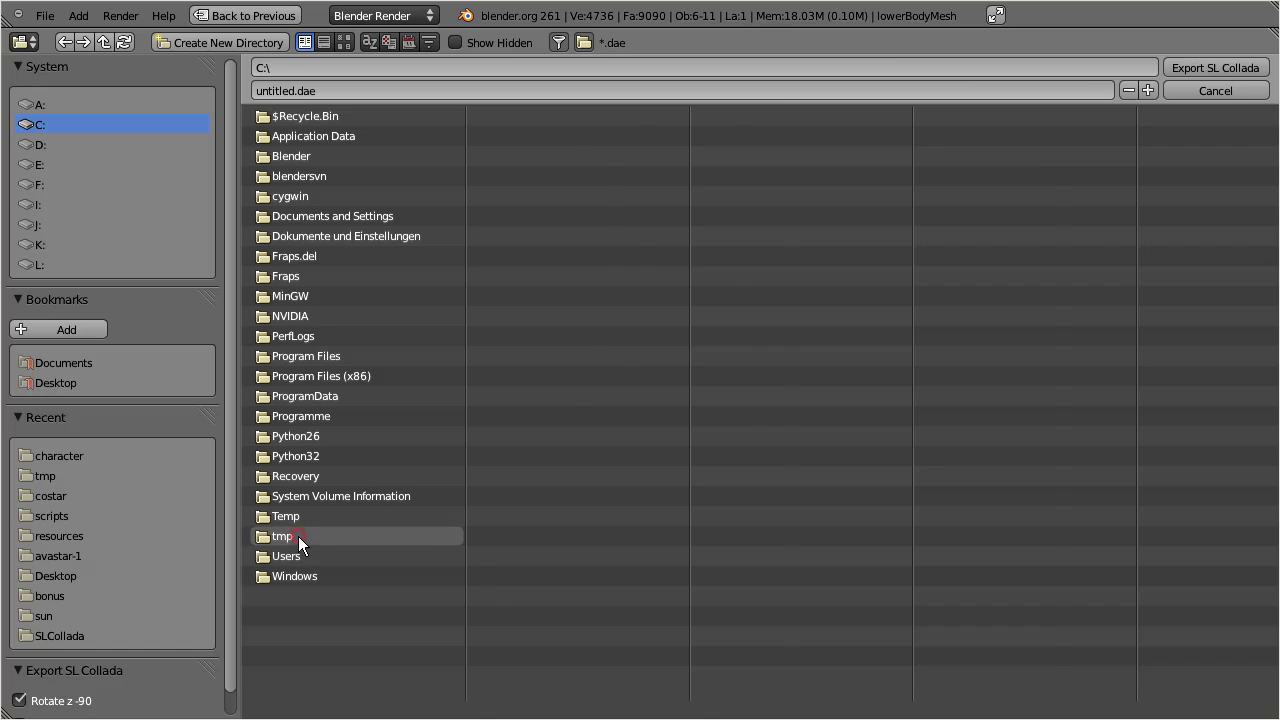
pyautogui.click(264, 91)
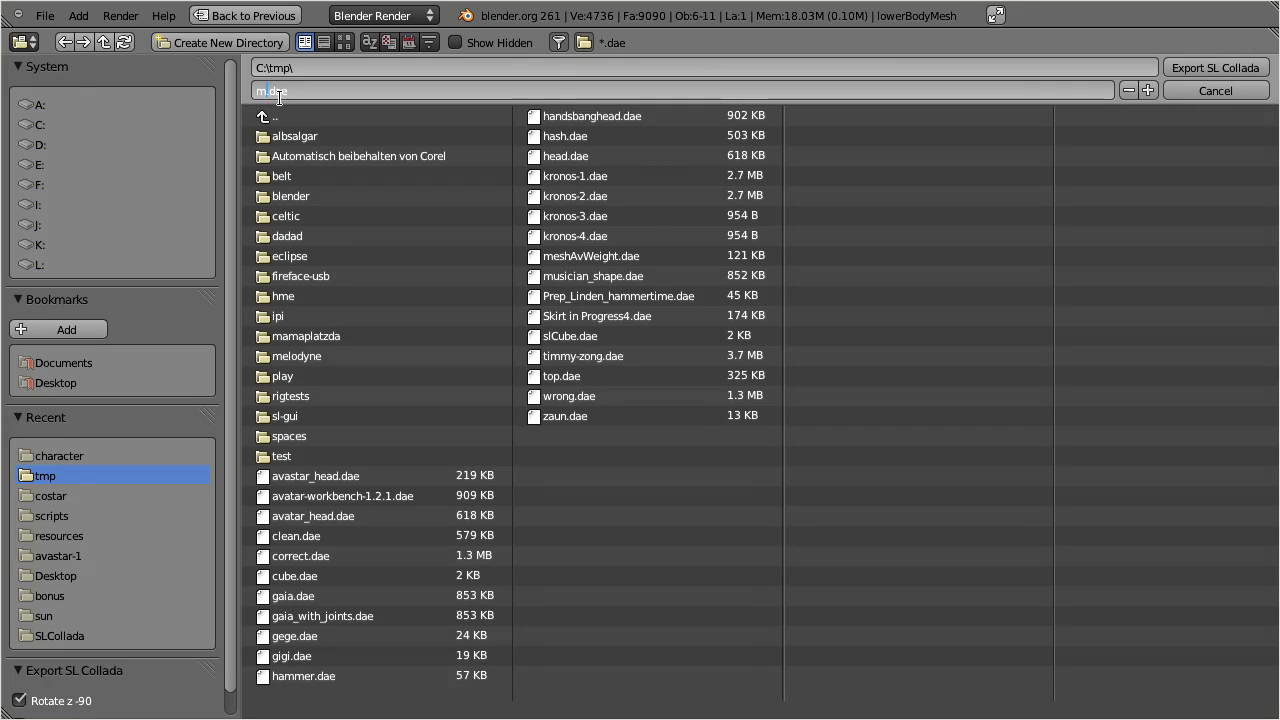
pyautogui.press('Return')
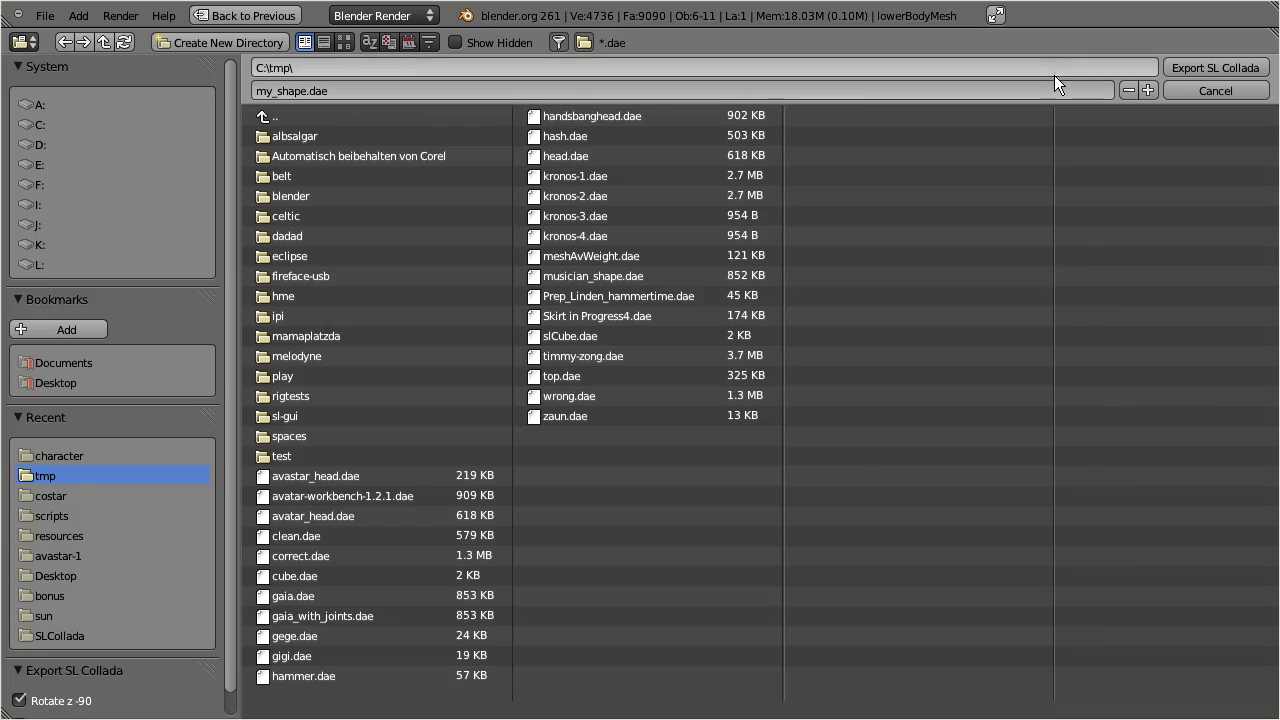
pyautogui.click(1222, 66)
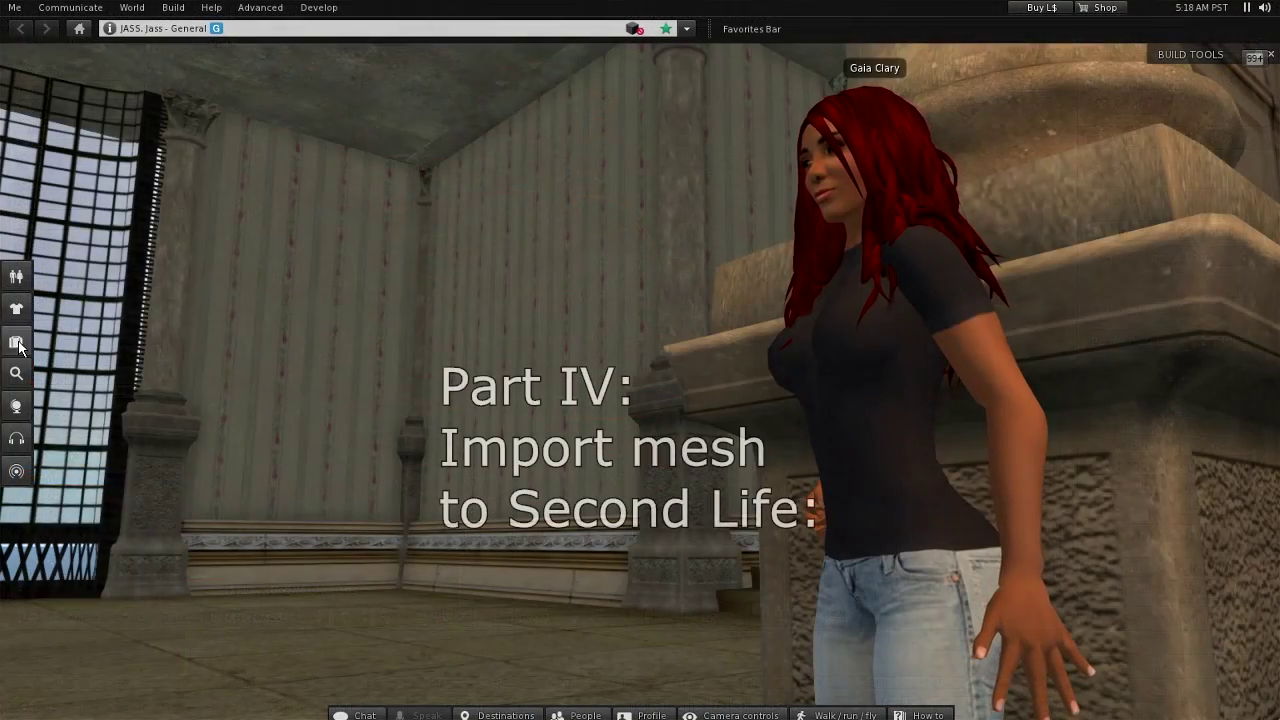
# Start a model upload from the Inventory's + > Upload > Model and load my_shape.dae
pyautogui.click(16, 342)
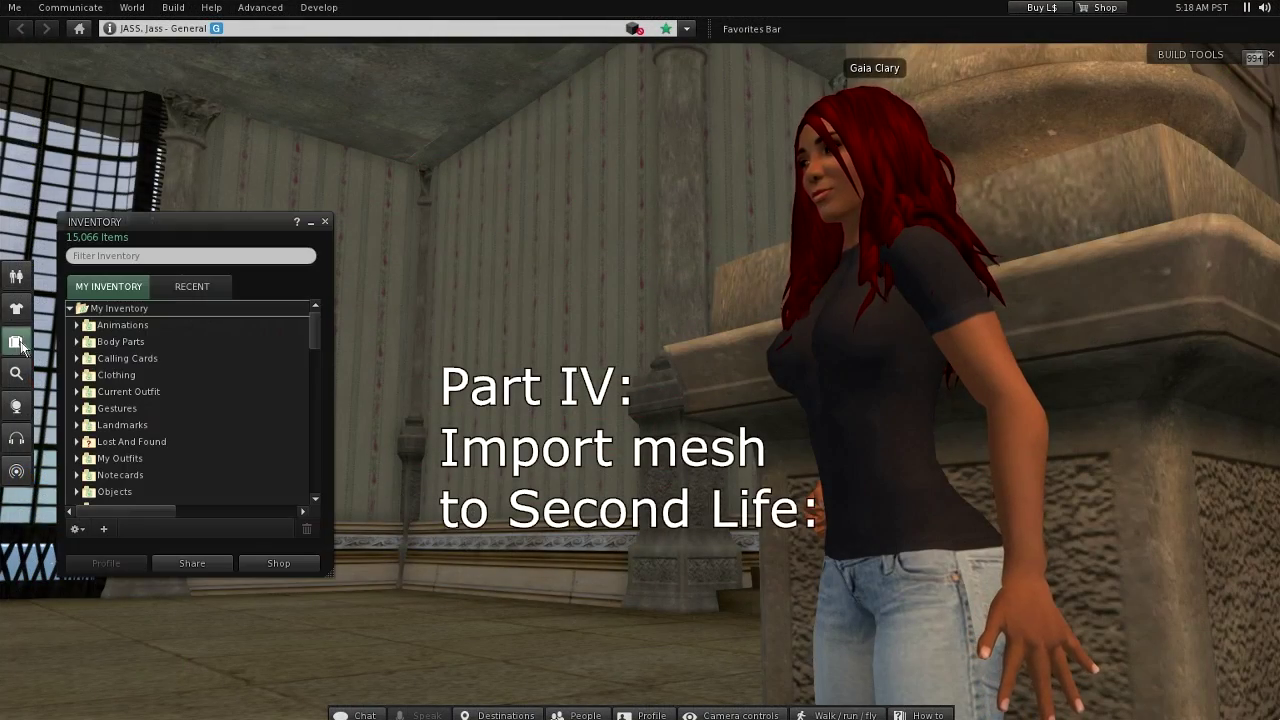
pyautogui.click(106, 529)
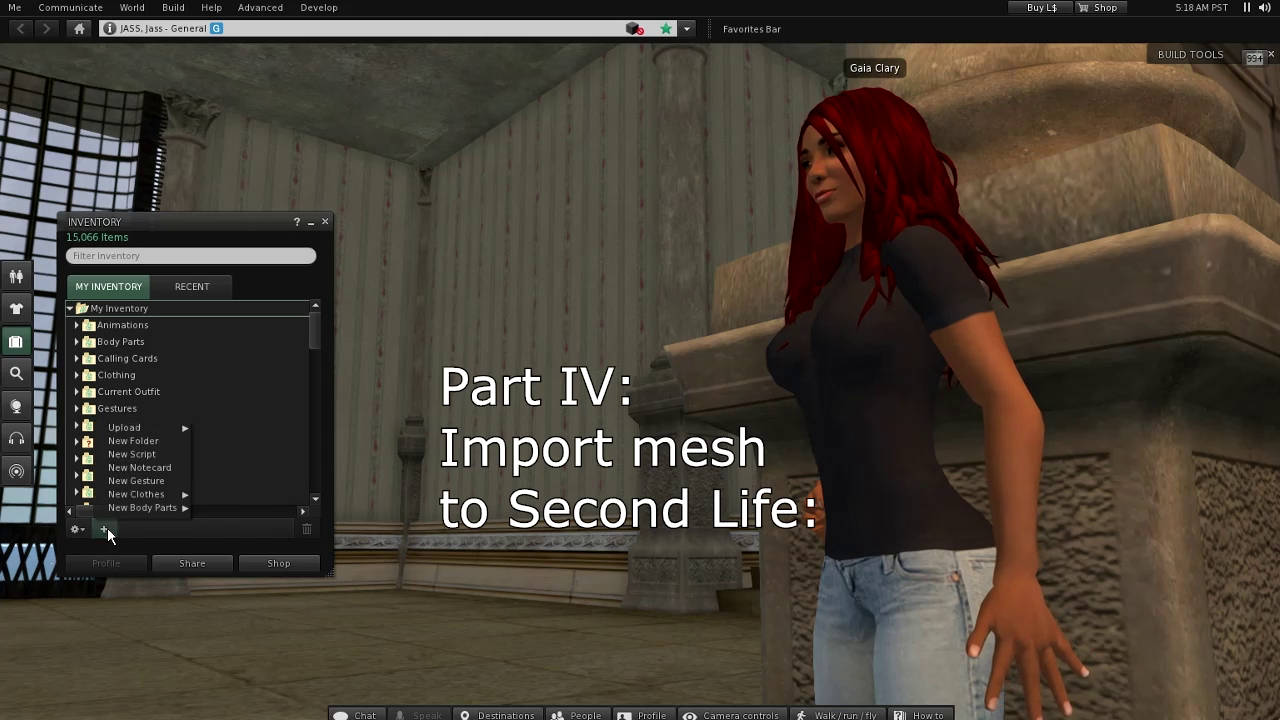
pyautogui.moveTo(124, 427)
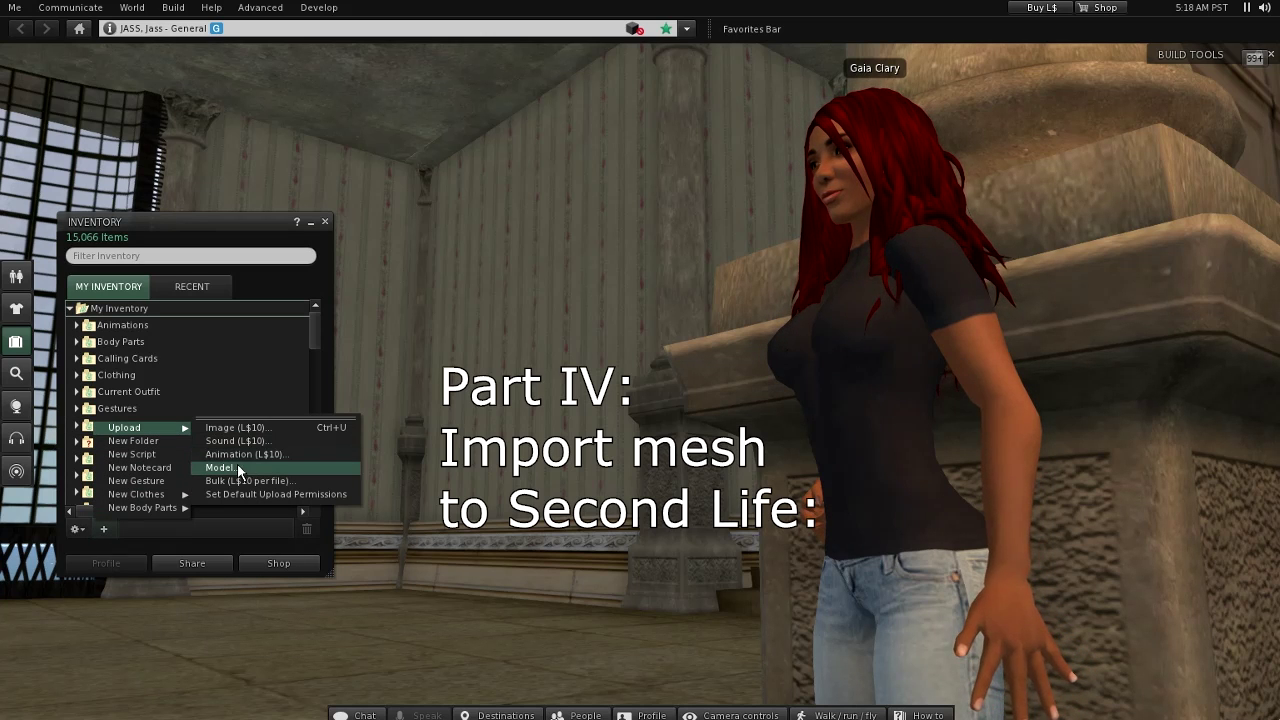
pyautogui.click(262, 466)
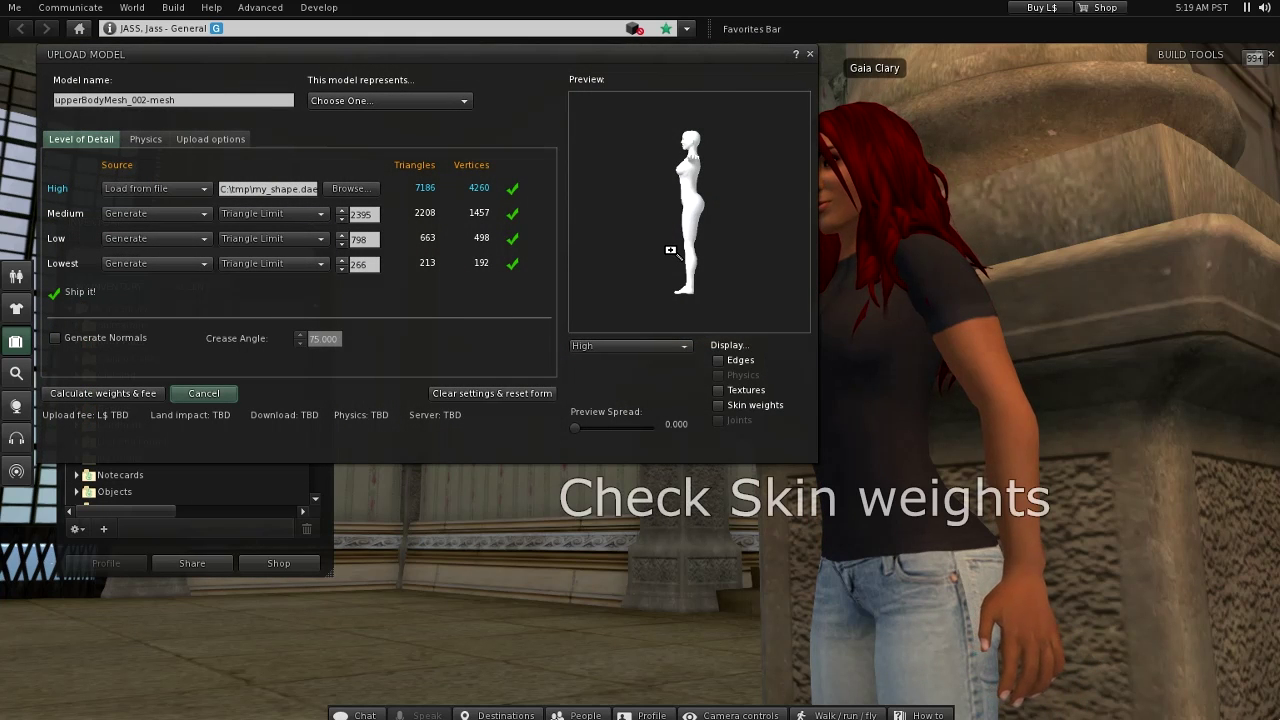
# Display skin weights and joints in the upload preview and rotate the body to inspect it
pyautogui.click(718, 406)
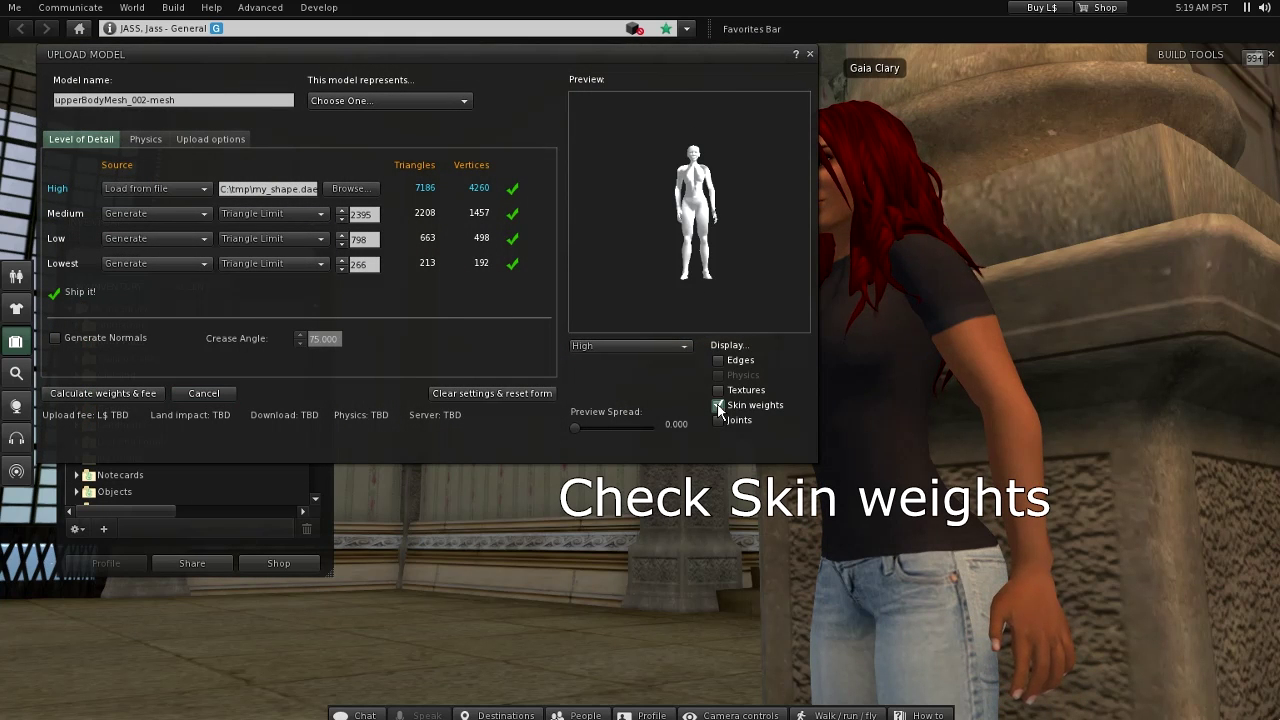
pyautogui.click(717, 420)
pyautogui.moveTo(683, 223); pyautogui.dragTo(805, 224)
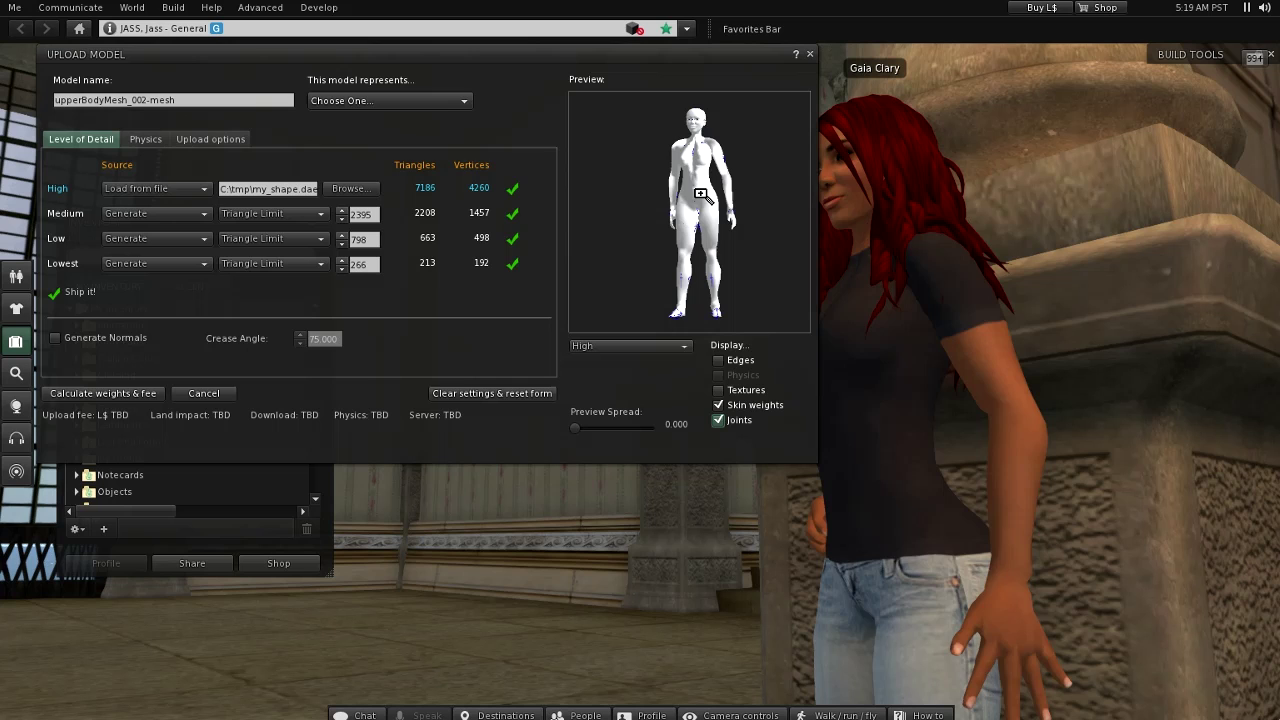
# Base the physics shape on Lowest detail, then analyze and simplify it to 75 vertices and 3 hulls
pyautogui.click(150, 139)
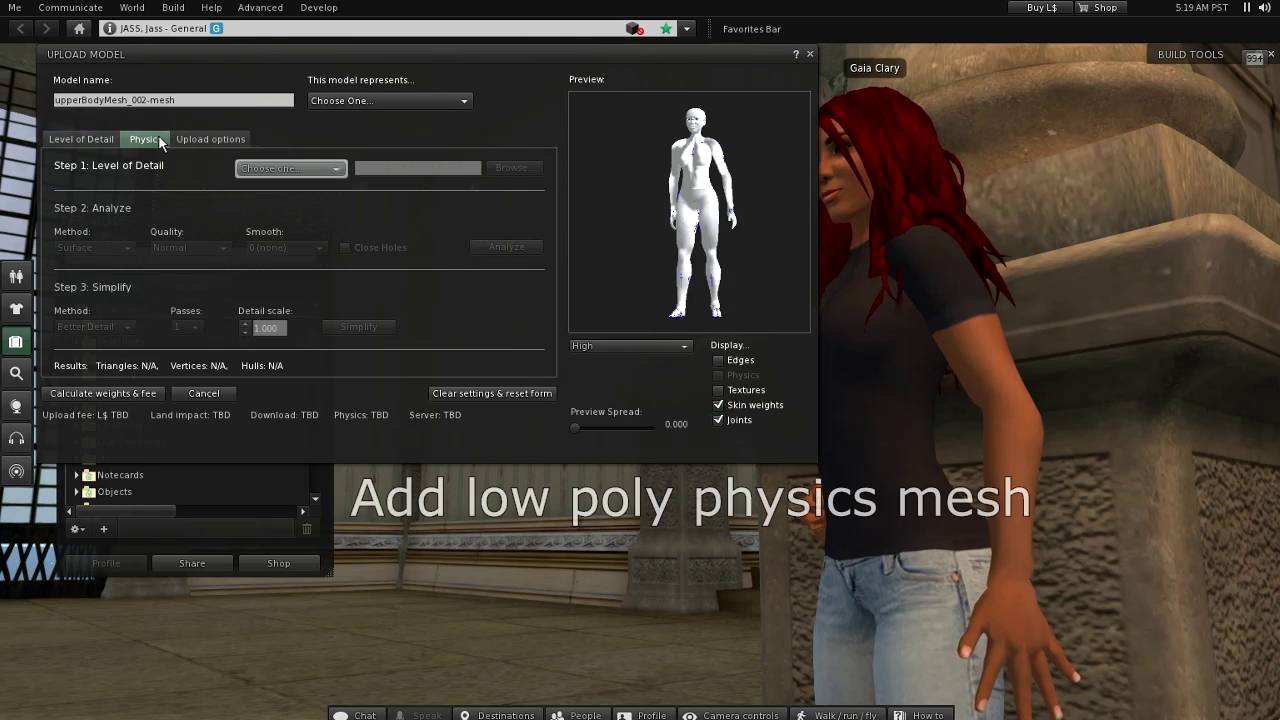
pyautogui.click(333, 169)
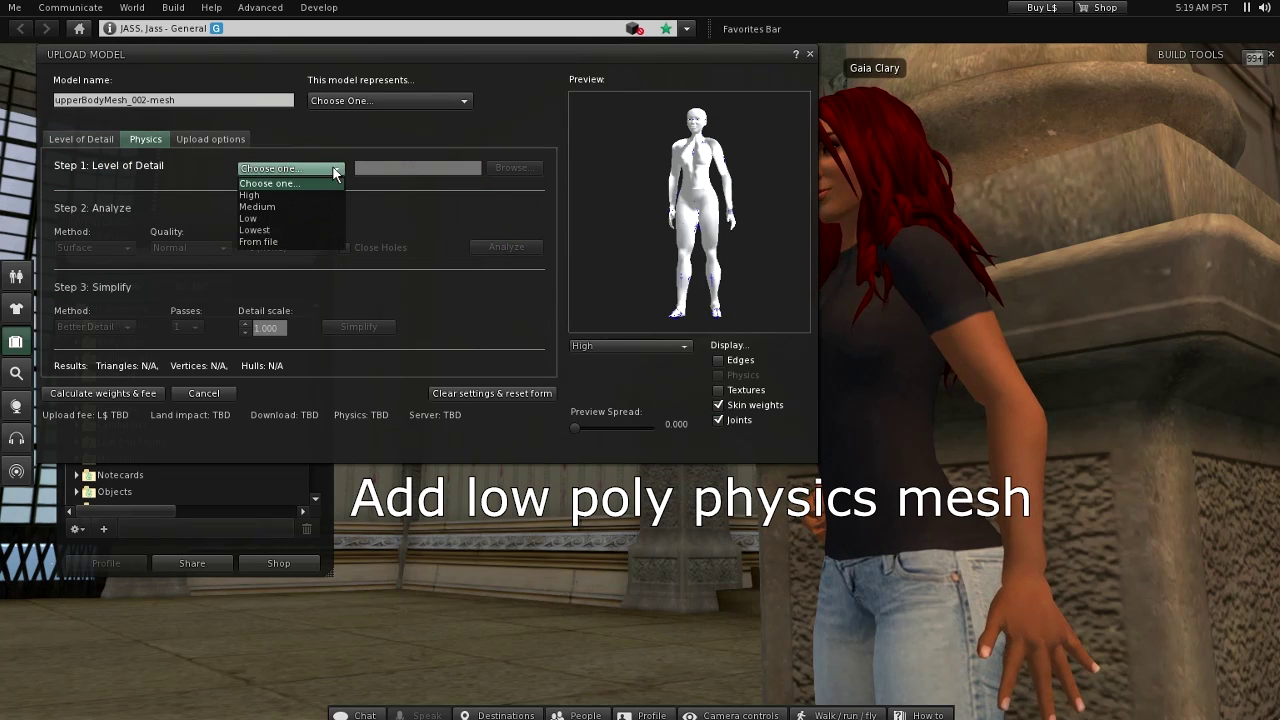
pyautogui.click(268, 231)
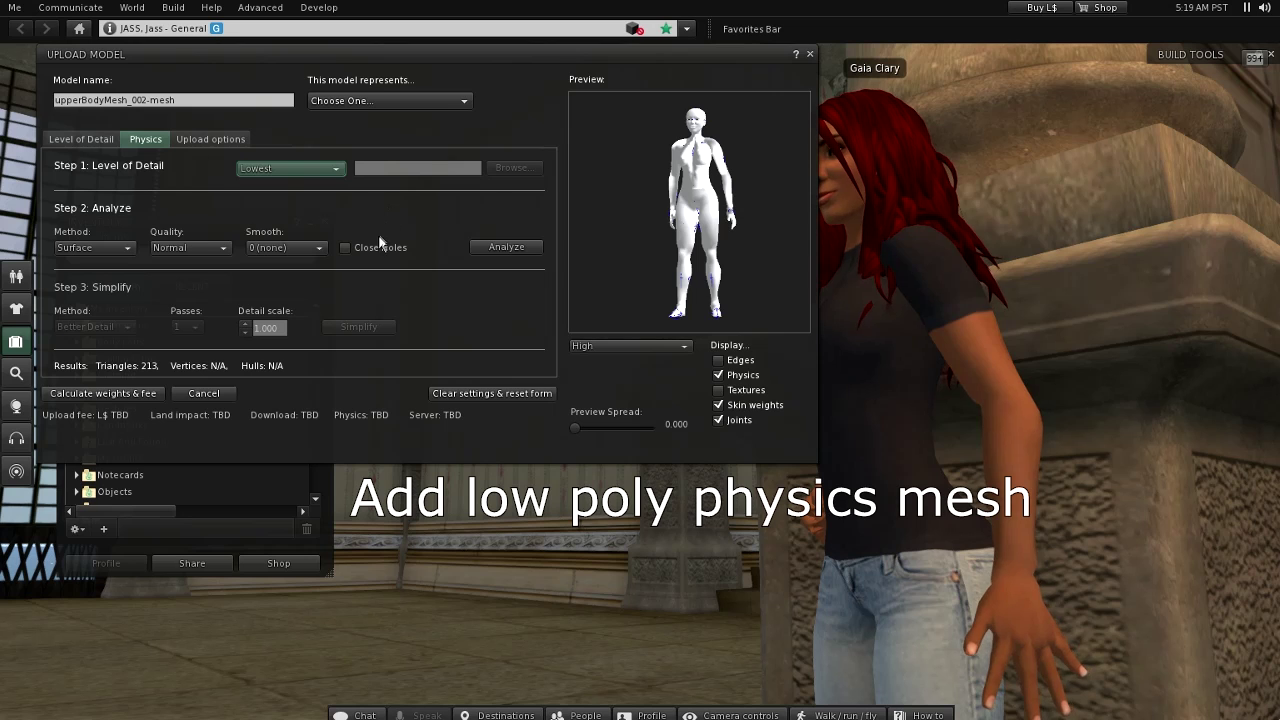
pyautogui.click(510, 248)
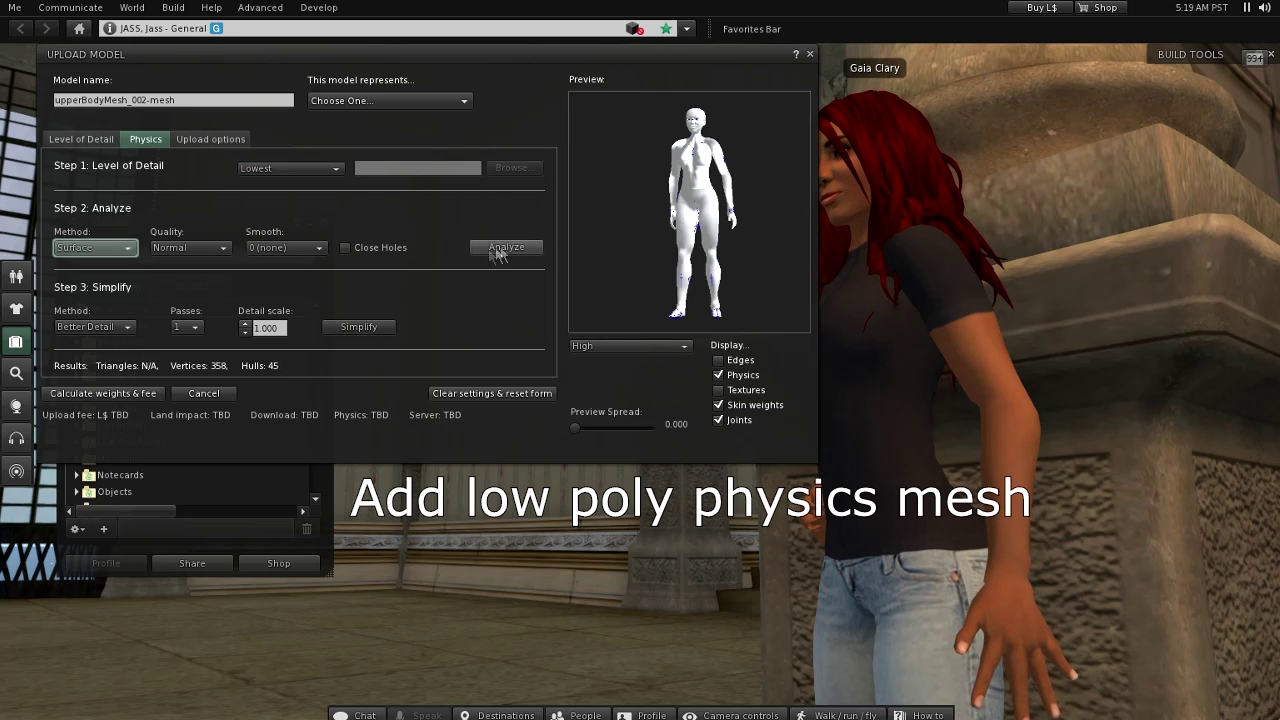
pyautogui.click(386, 326)
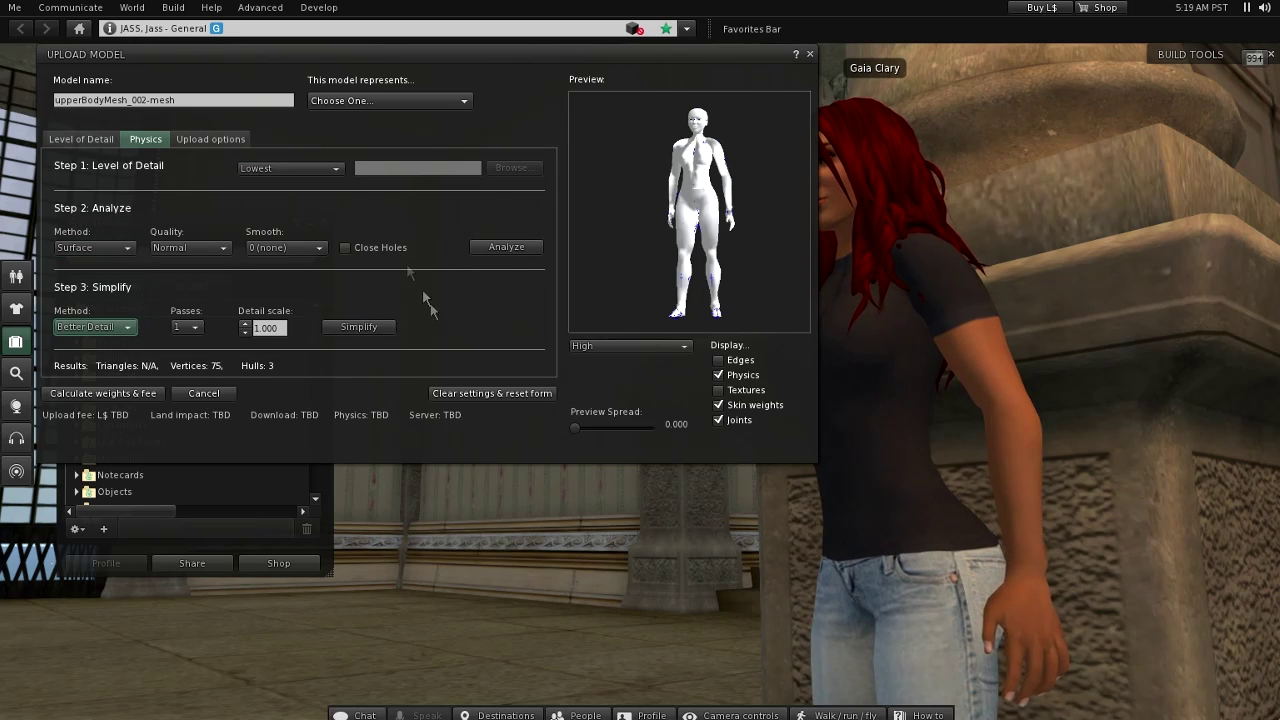
pyautogui.click(229, 138)
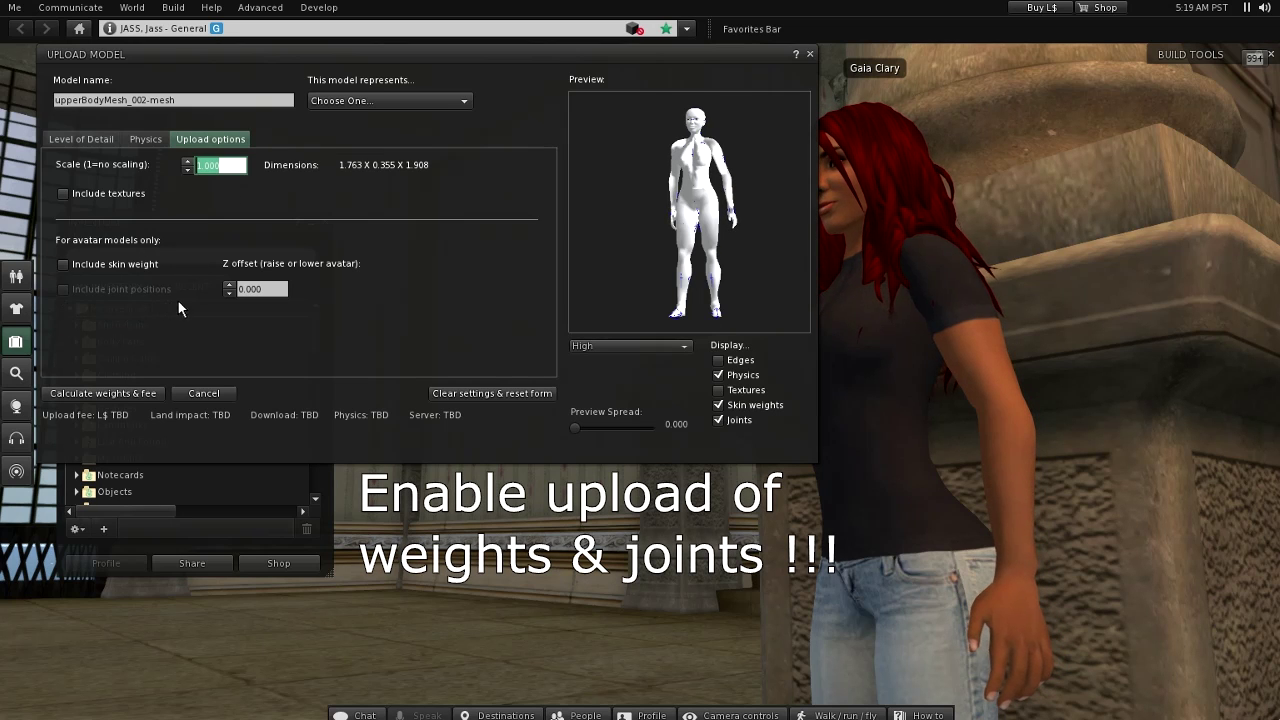
# Include skin weights and joint positions, calculate the L$28 fee and upload the mesh
pyautogui.click(63, 264)
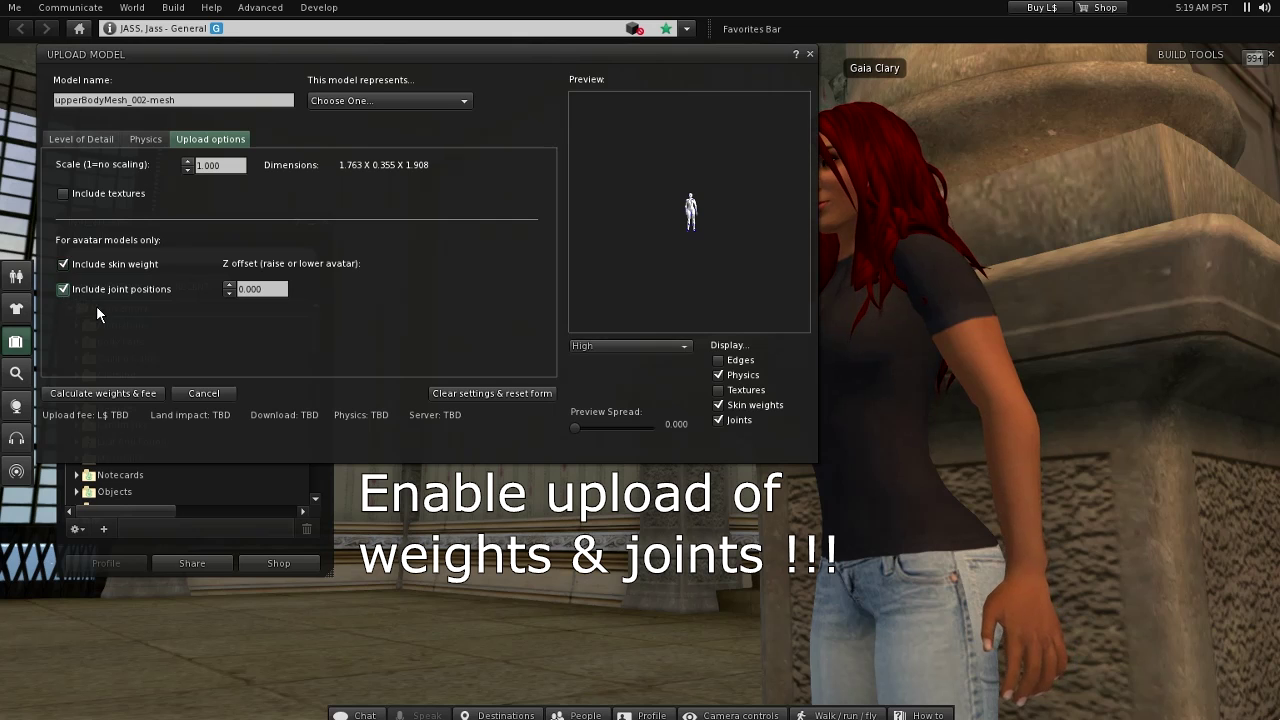
pyautogui.scroll(5, 735, 215)
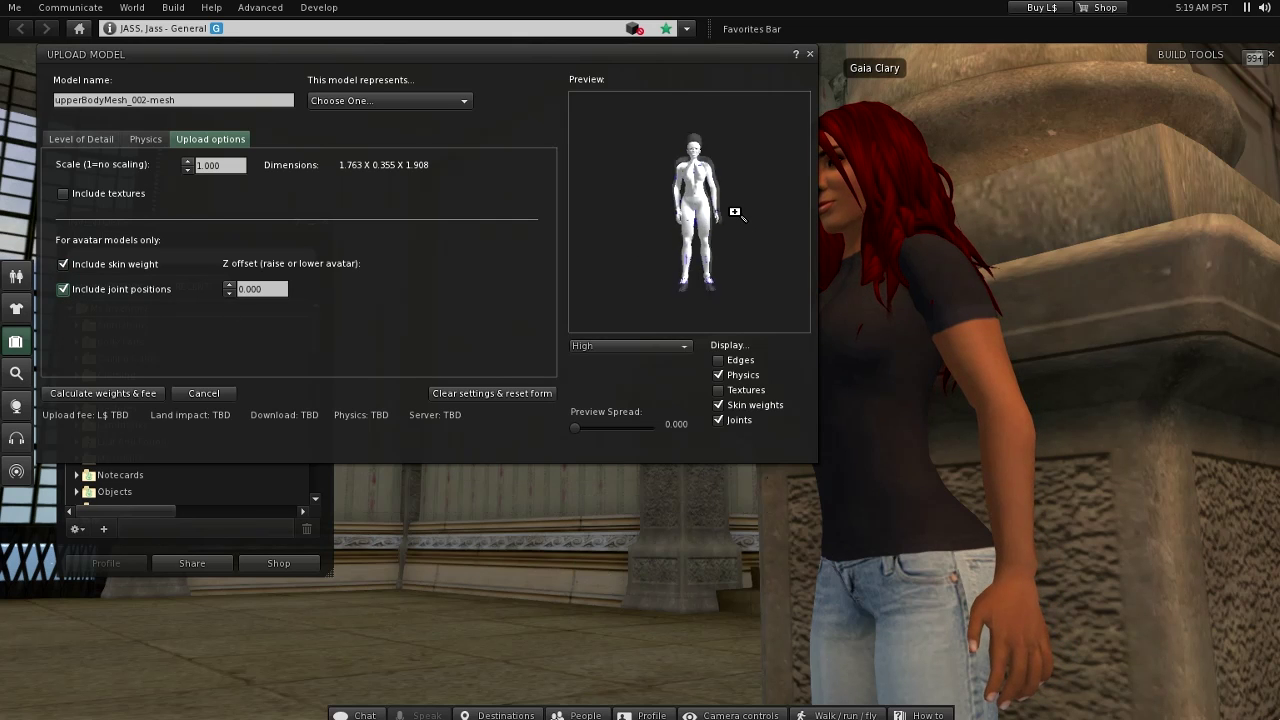
pyautogui.moveTo(735, 215); pyautogui.dragTo(620, 215)
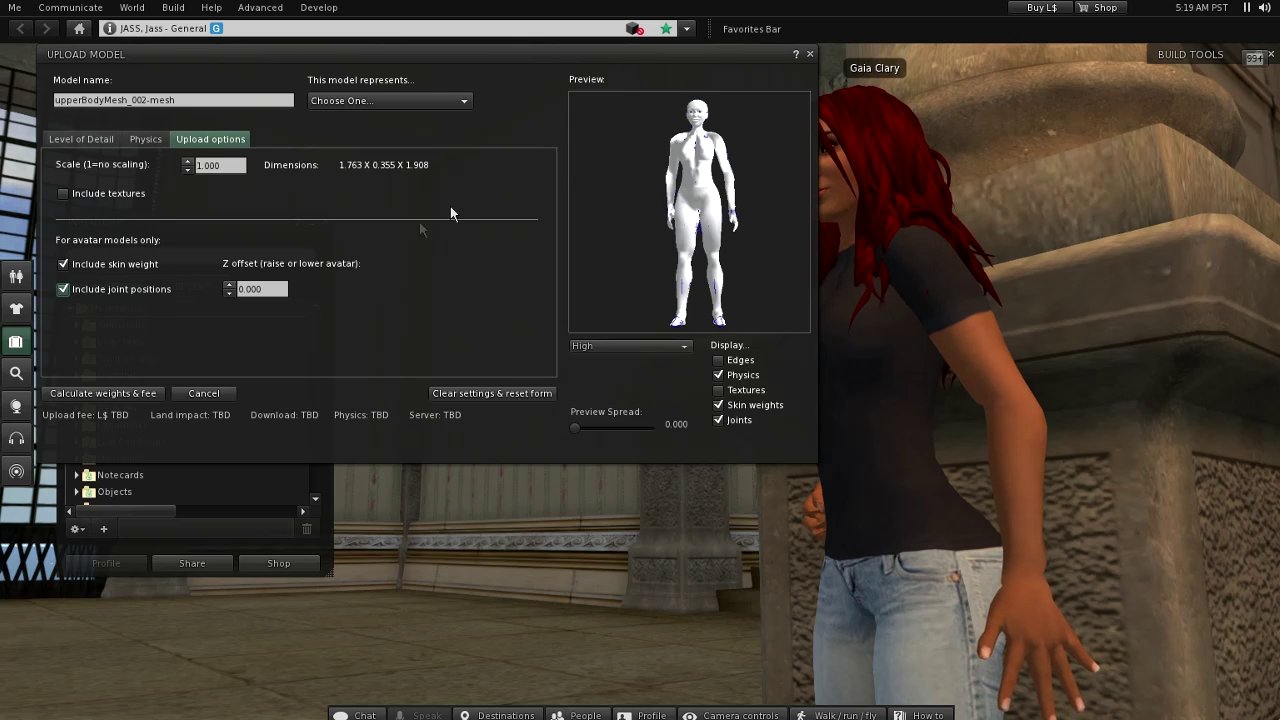
pyautogui.click(138, 395)
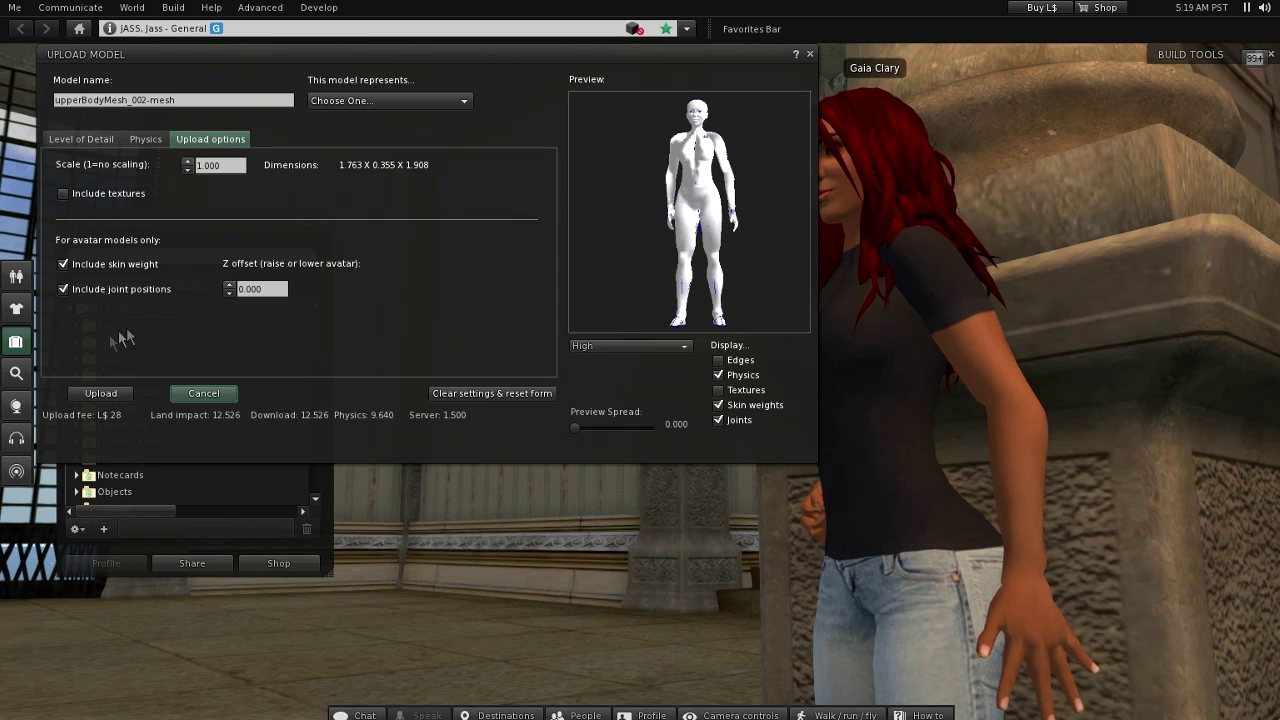
pyautogui.click(102, 393)
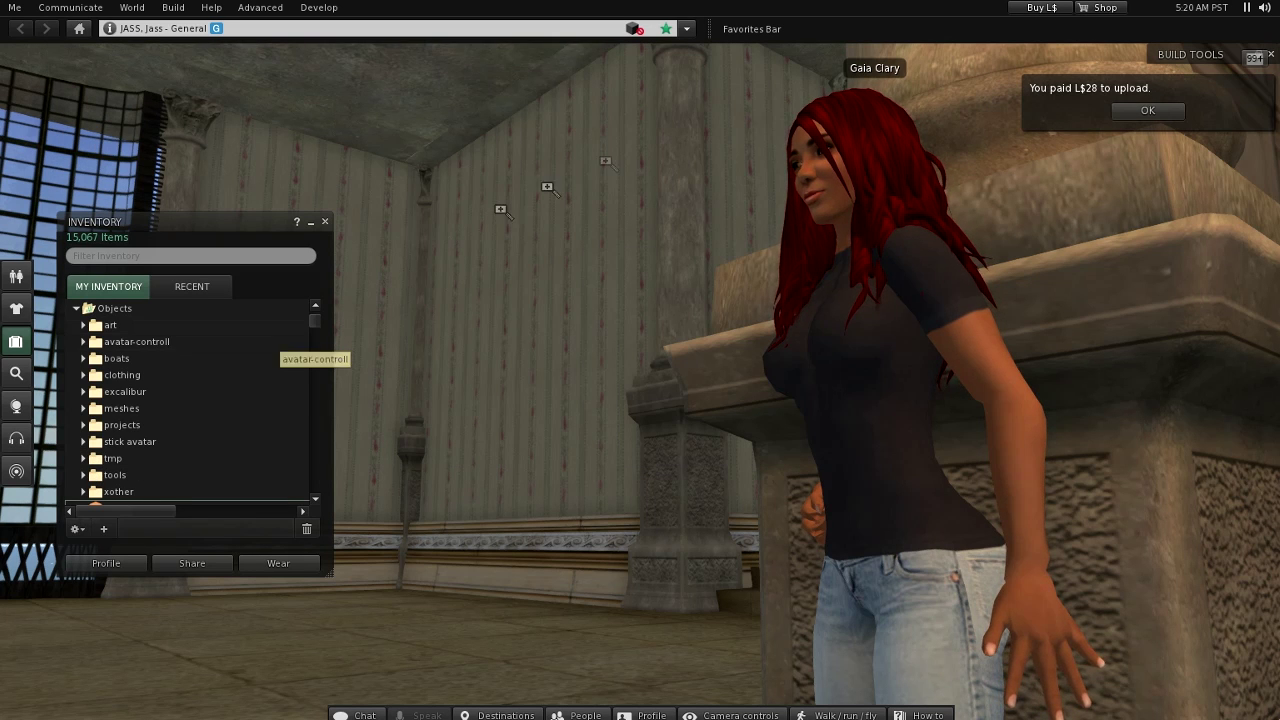
# Dismiss the upload payment notice and scroll the Inventory to the new mesh item
pyautogui.click(1146, 112)
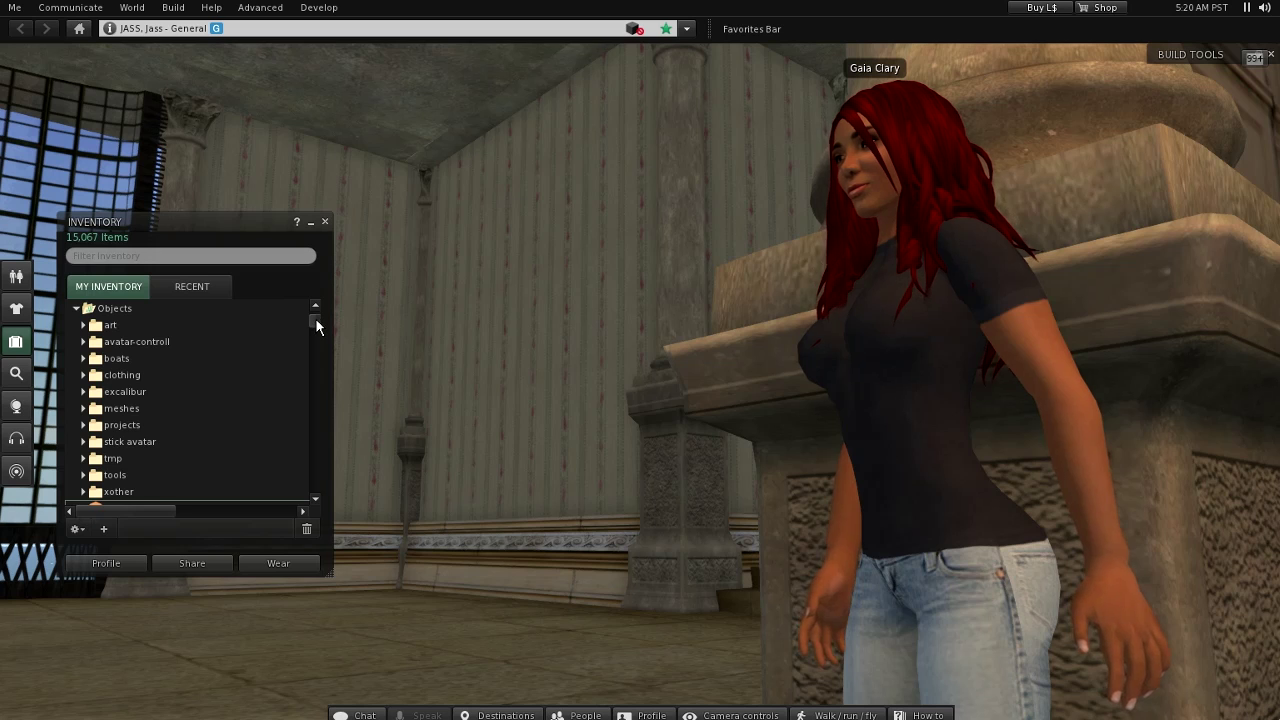
pyautogui.click(315, 320)
pyautogui.scroll(-4, 316, 321)
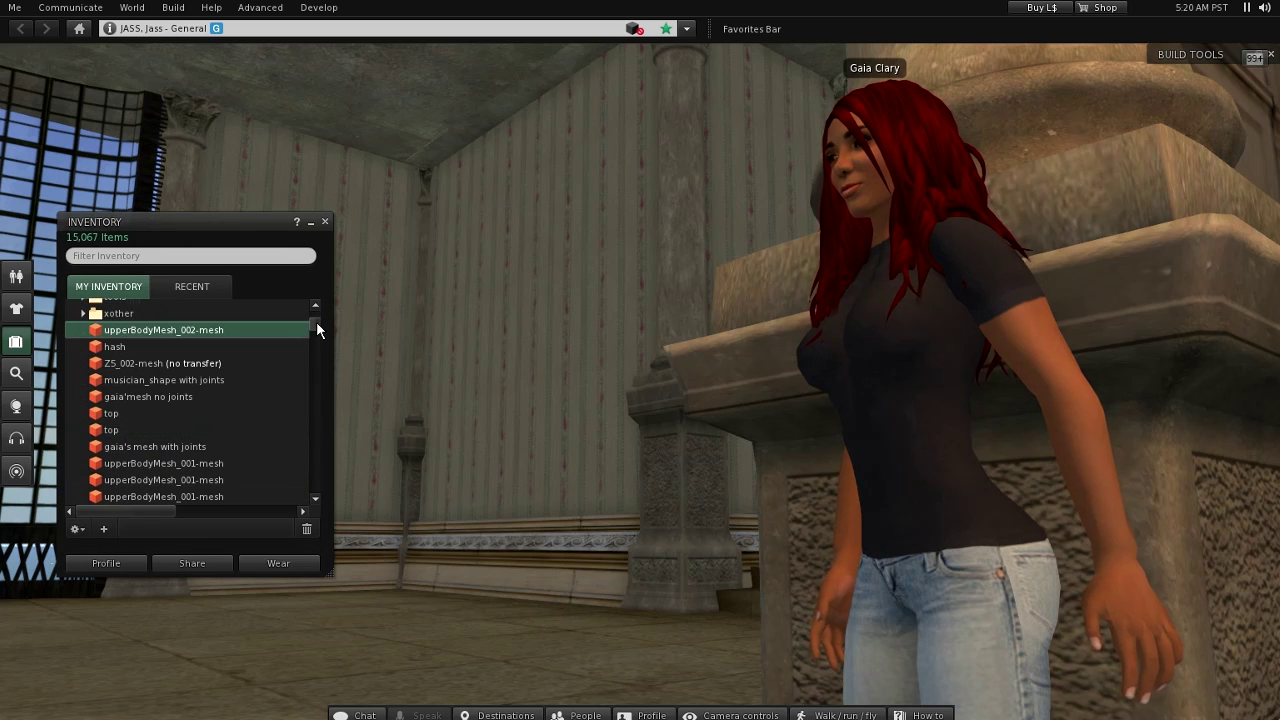
# Rename upperBodyMesh_002-mesh to 'Musician shape with joints offsets'
pyautogui.rightClick(195, 335)
pyautogui.click(205, 361)
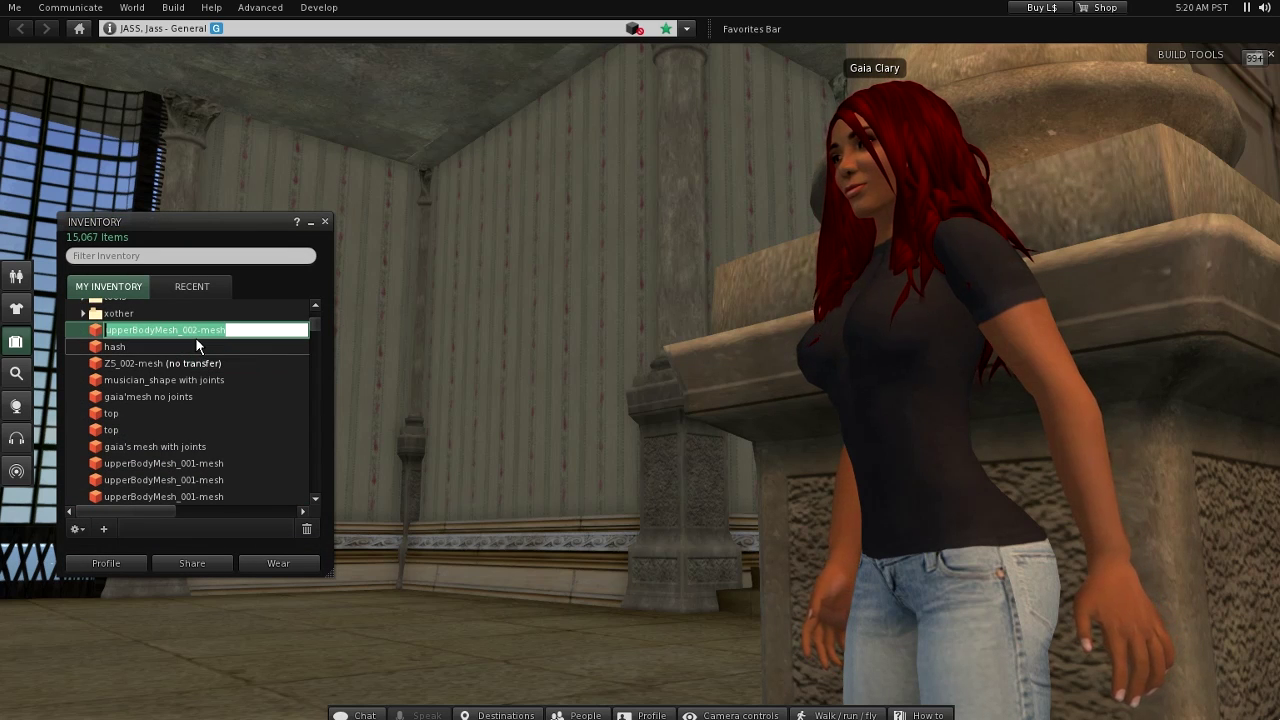
pyautogui.write('Musician shape with joints offse')
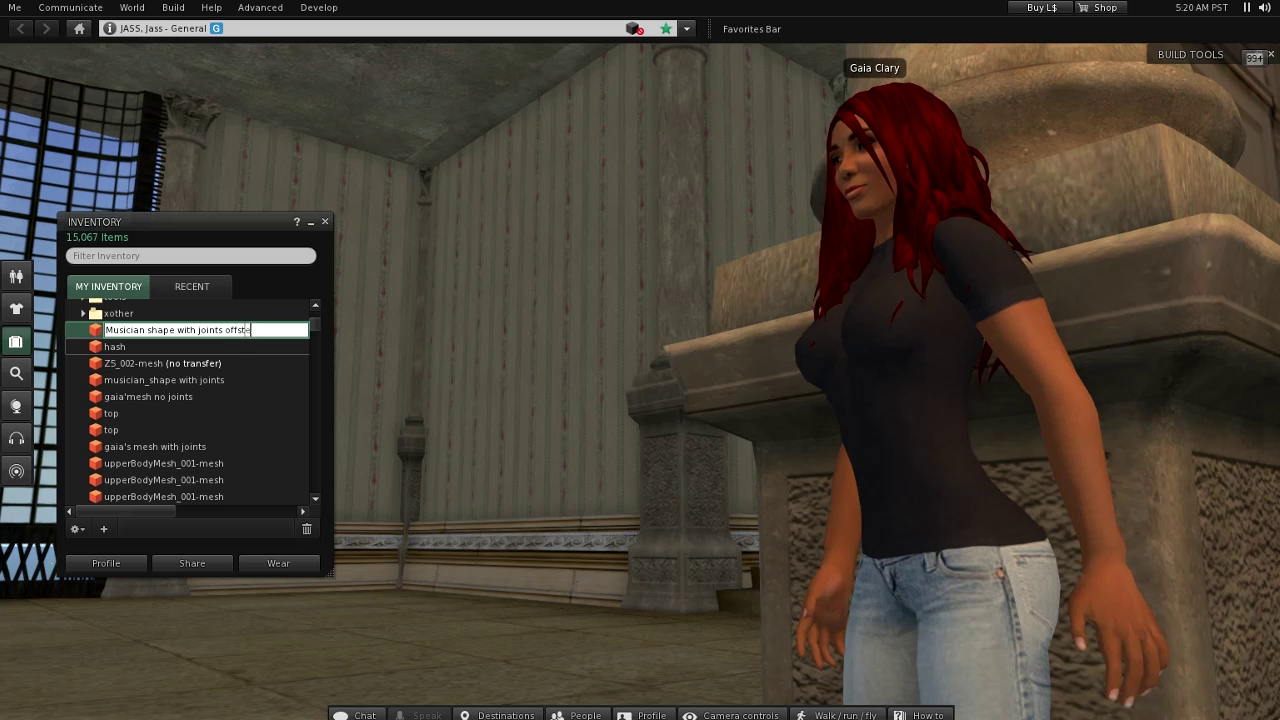
pyautogui.press('BackSpace')
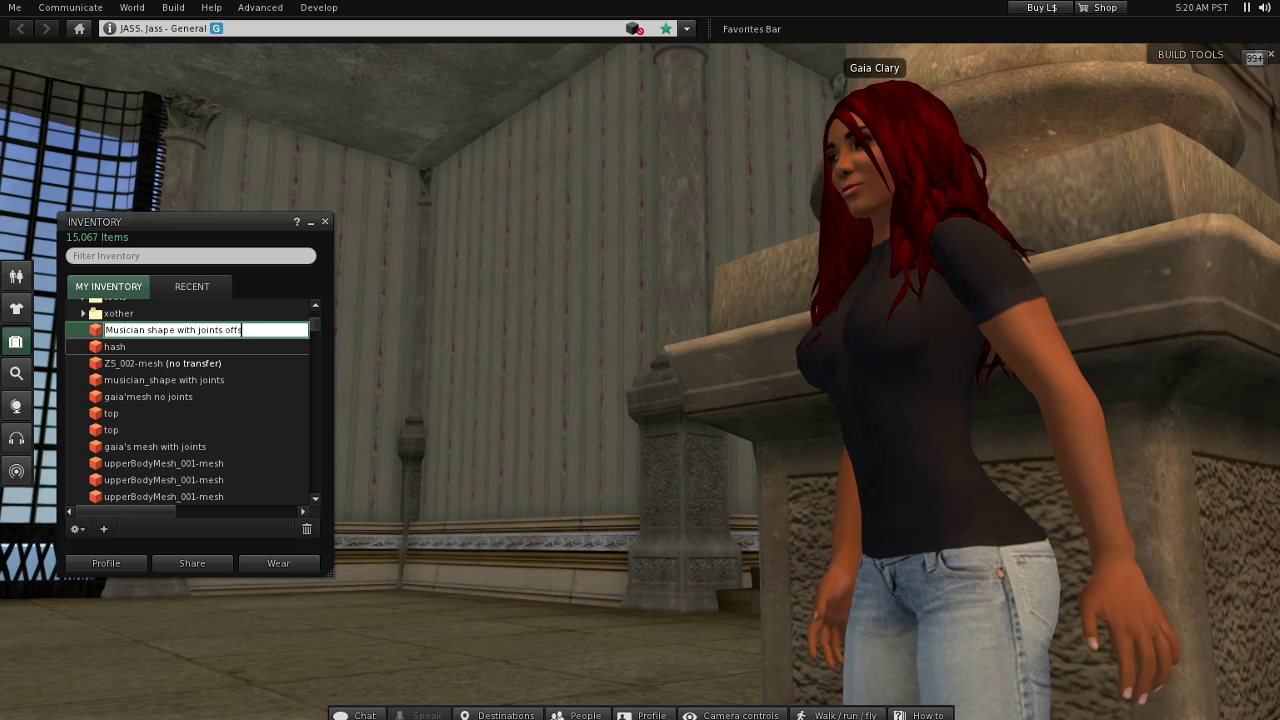
pyautogui.write('s')
pyautogui.press('Return')
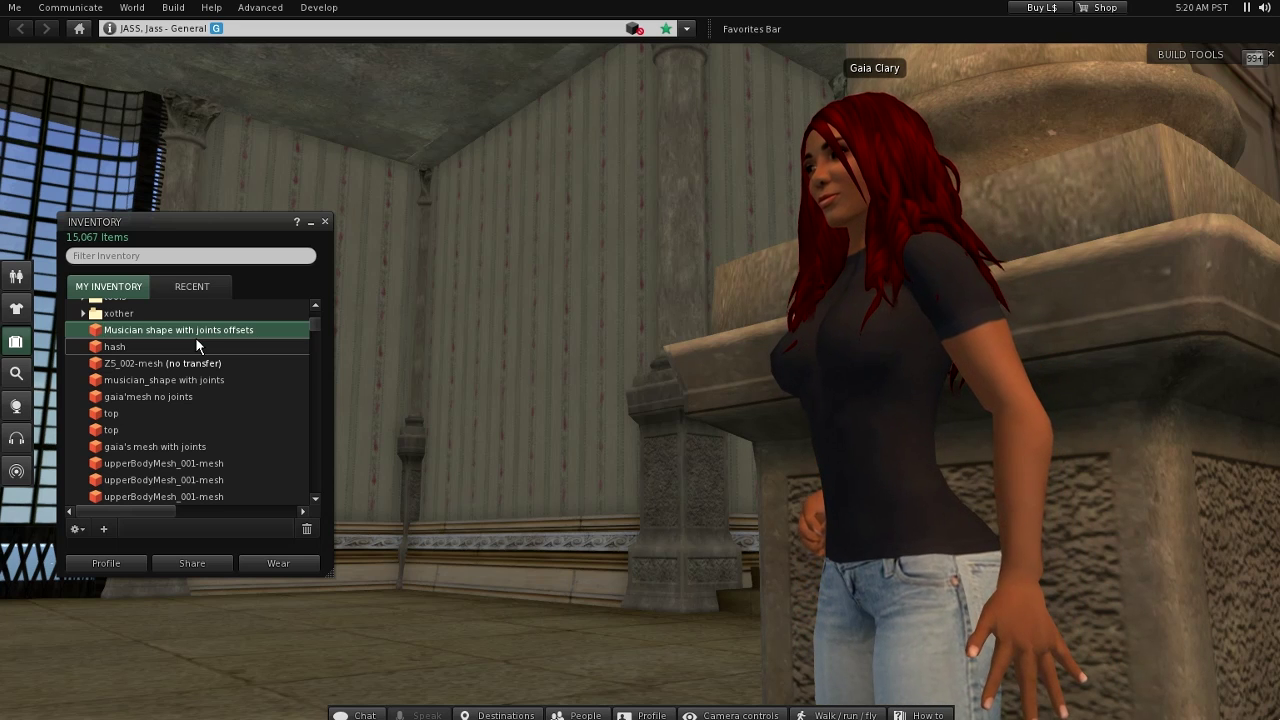
# Wear the Musician shape mesh body and show the Appearance outfits list with invisible default mesh
pyautogui.rightClick(196, 335)
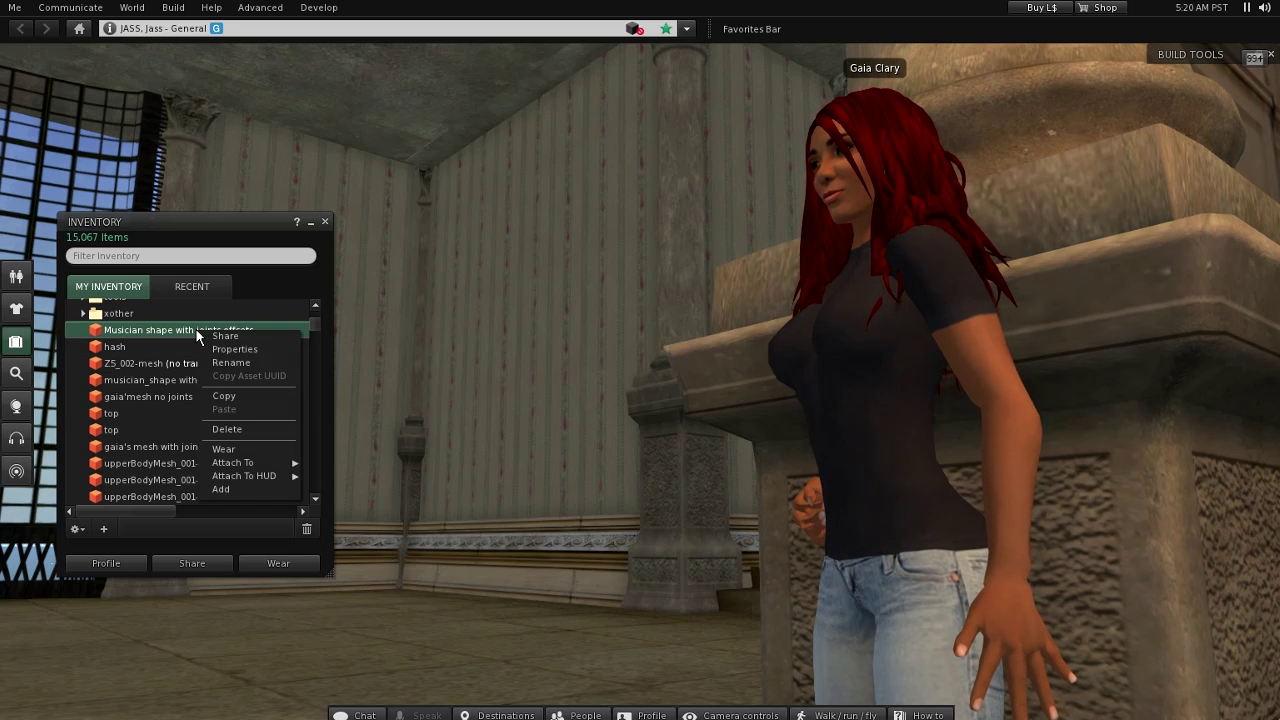
pyautogui.click(223, 449)
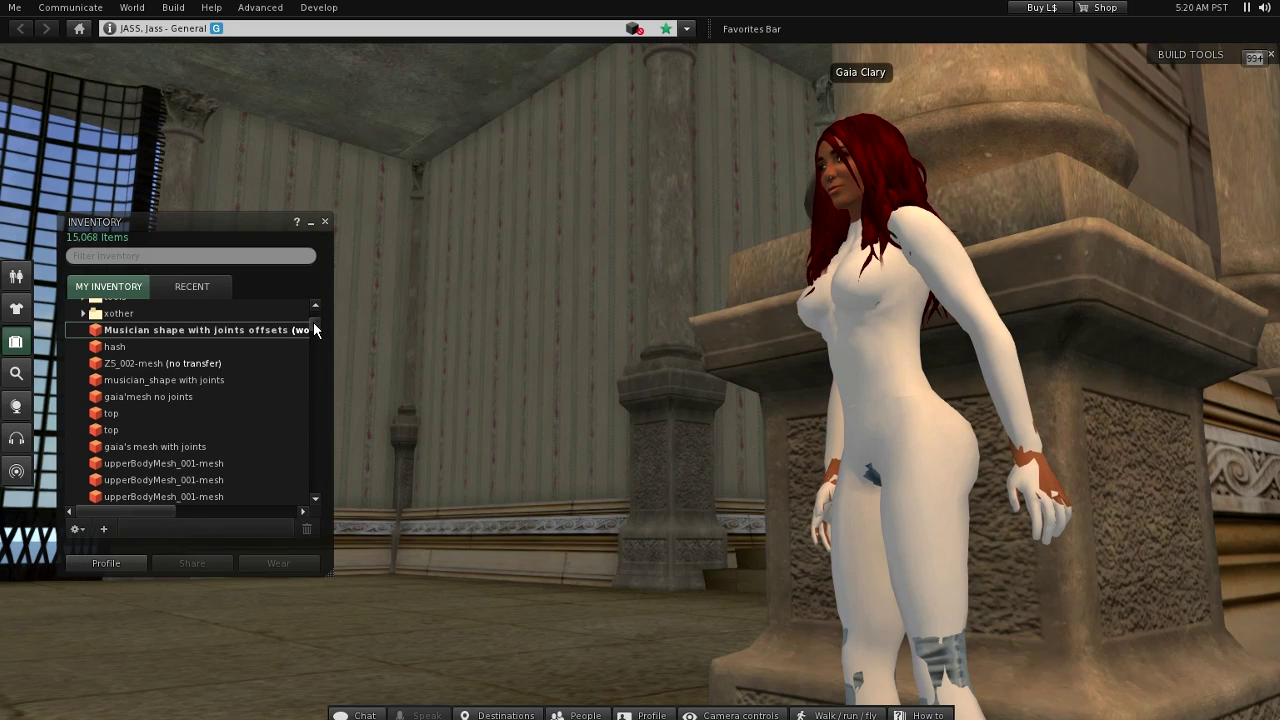
pyautogui.click(15, 310)
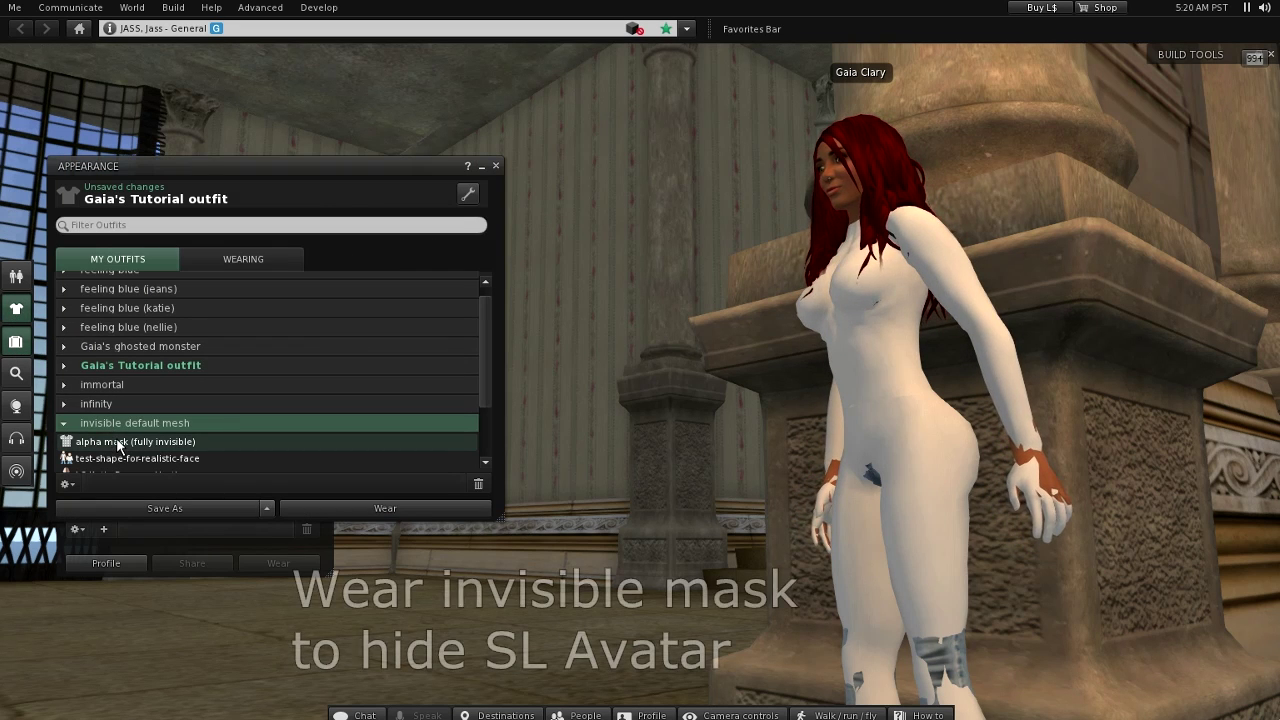
# Wear the 'alpha mask (fully invisible)' from My Outfits, then close the Appearance panel
pyautogui.click(213, 442)
pyautogui.rightClick(212, 441)
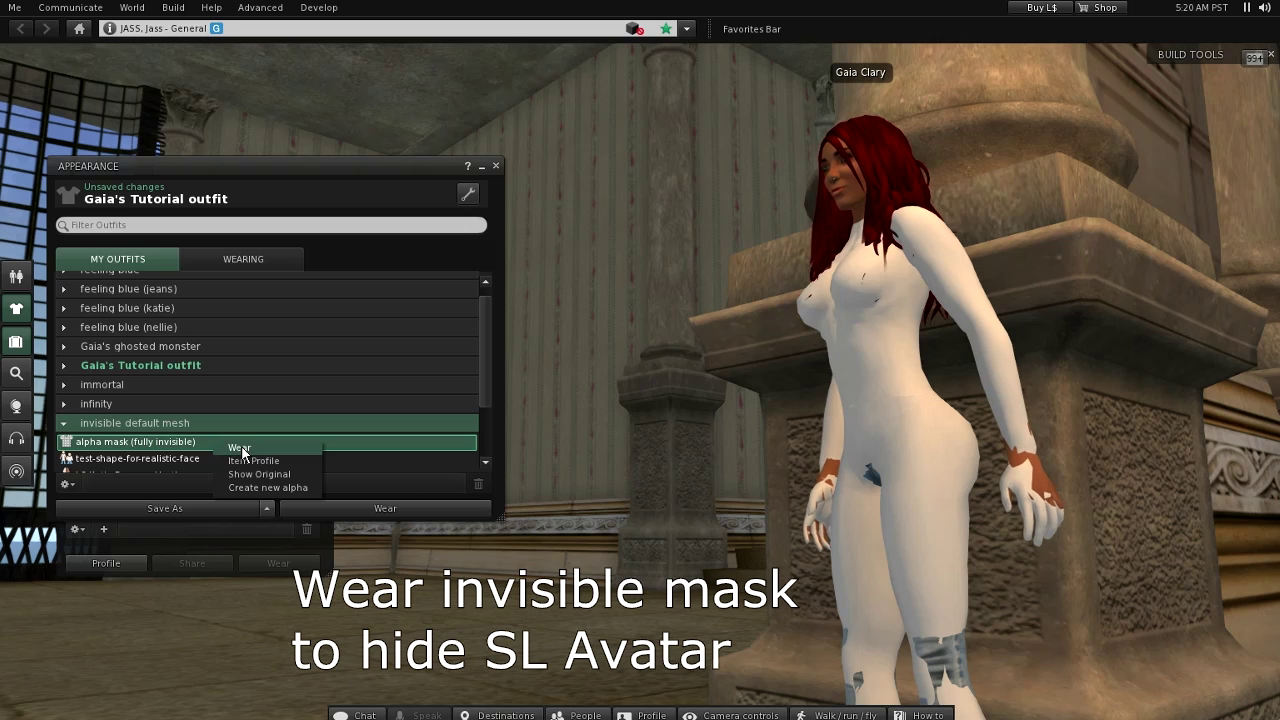
pyautogui.click(240, 448)
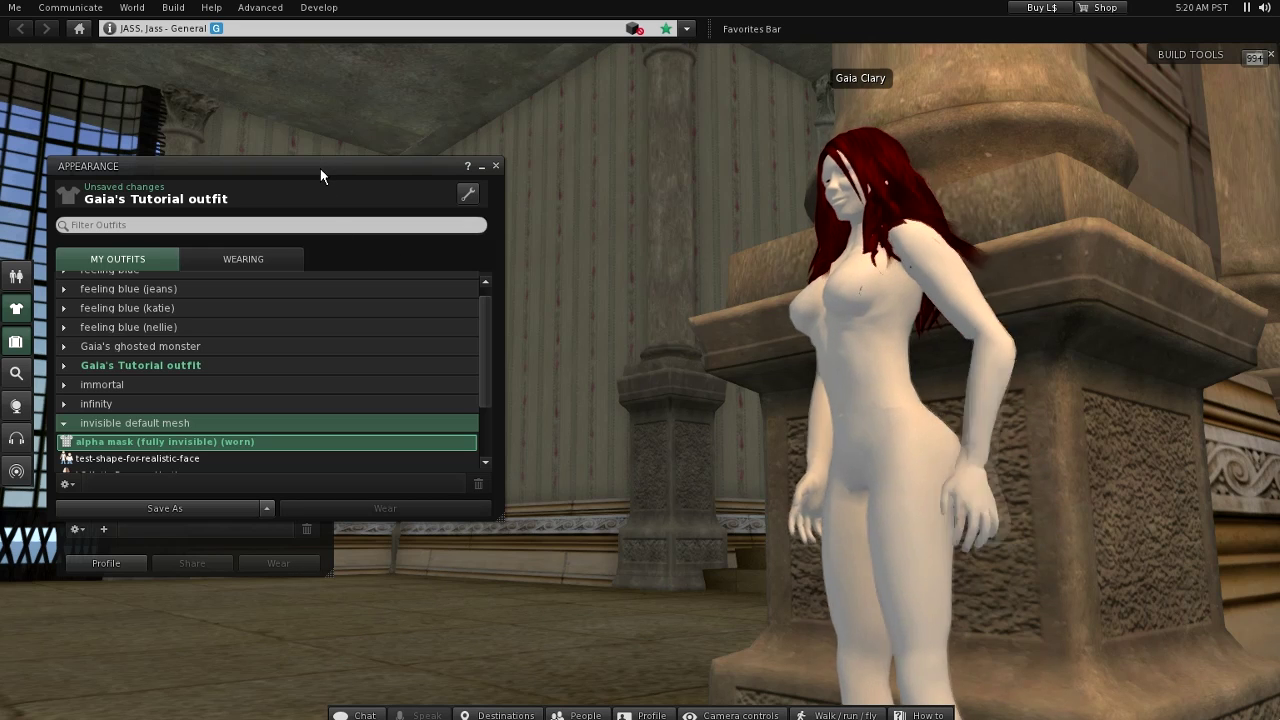
pyautogui.click(501, 167)
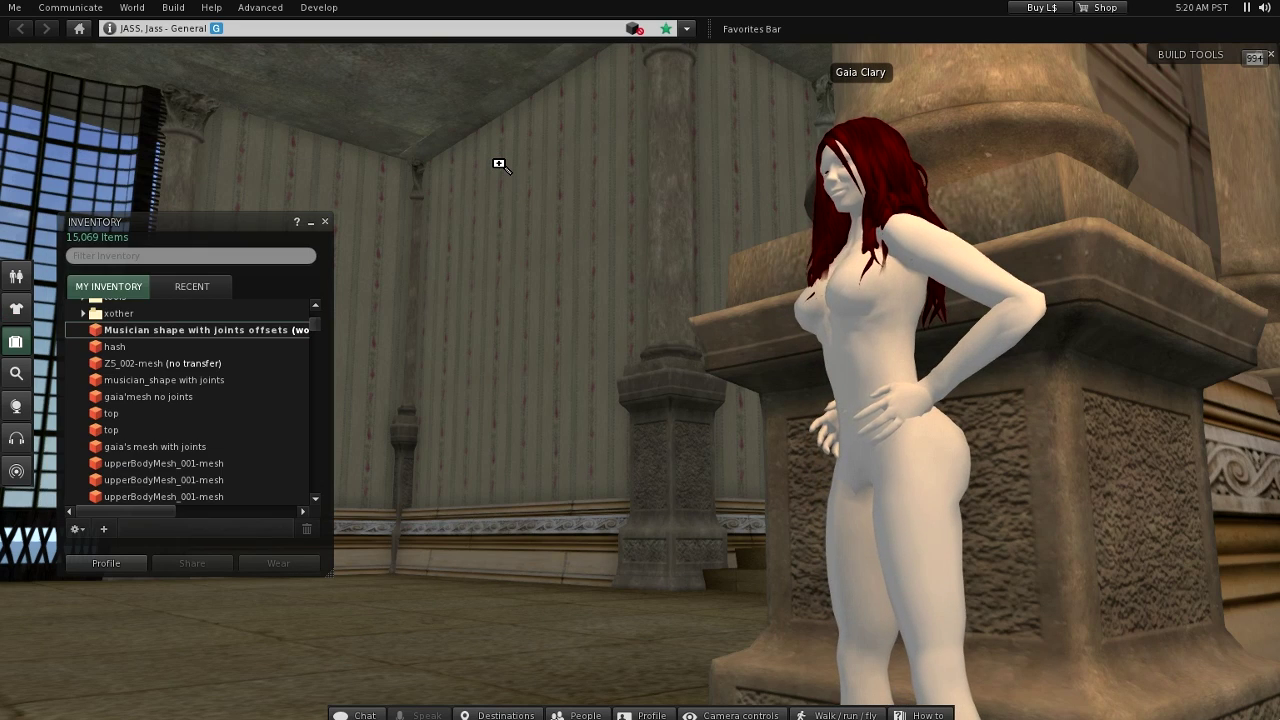
# Wear 'Mesh Neutral Shape (RC1)' from the Body Parts > shapes inventory folder
pyautogui.scroll(10, 315, 323)
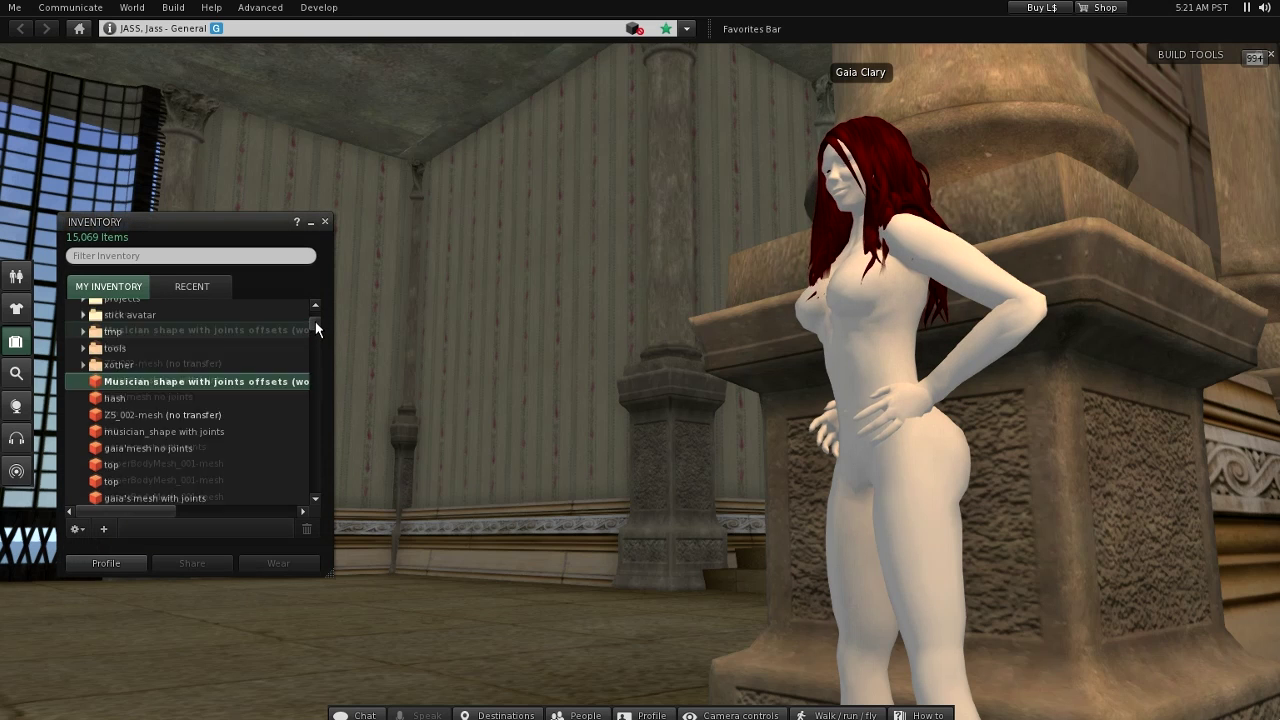
pyautogui.click(76, 342)
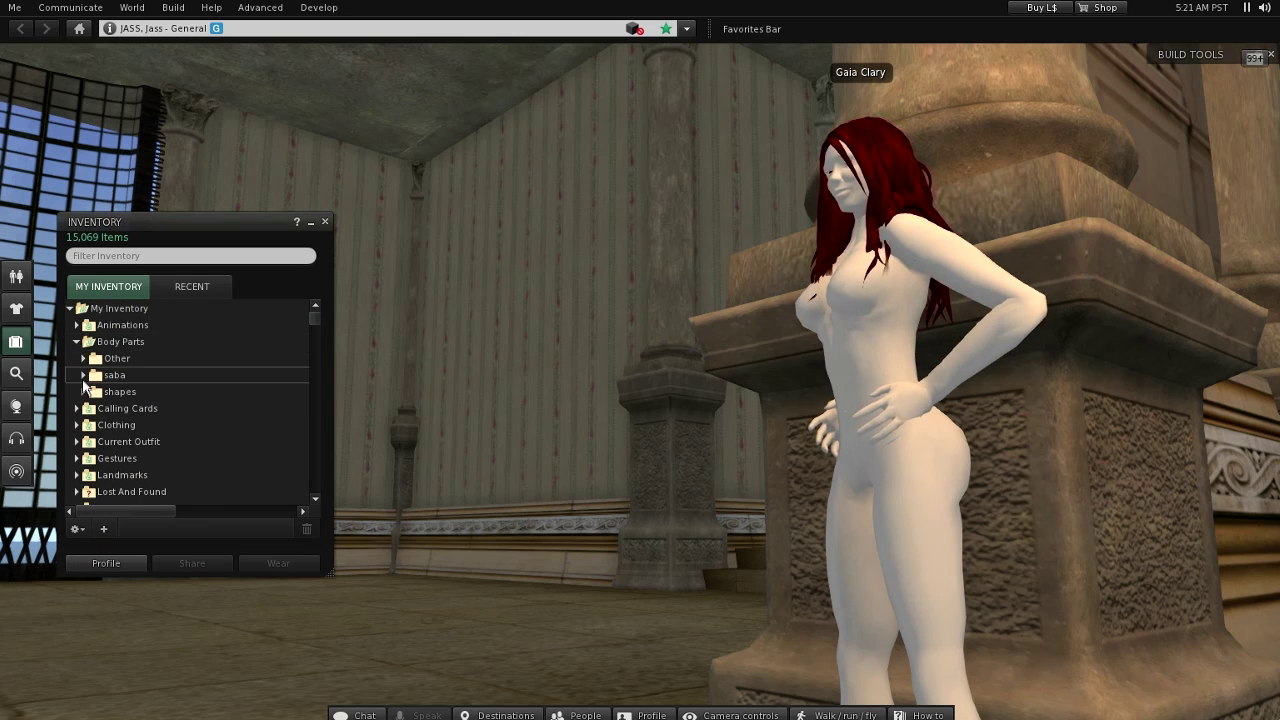
pyautogui.click(83, 391)
pyautogui.click(171, 408)
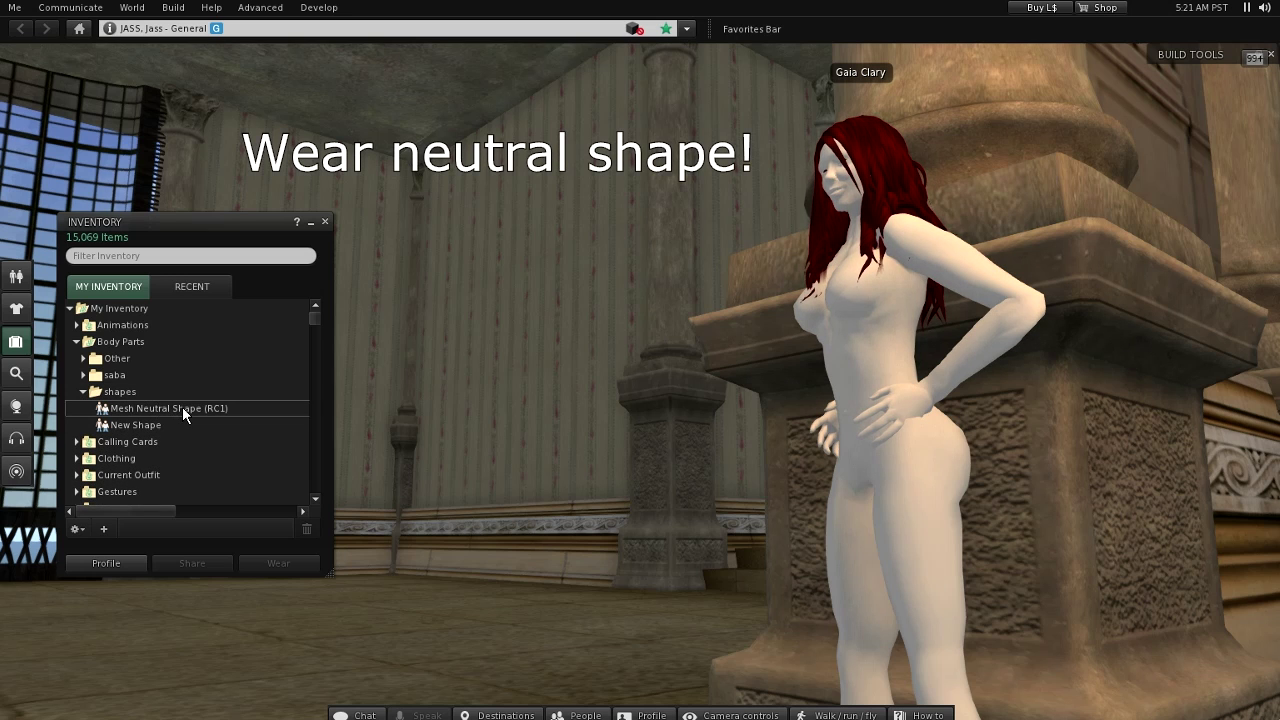
pyautogui.rightClick(229, 409)
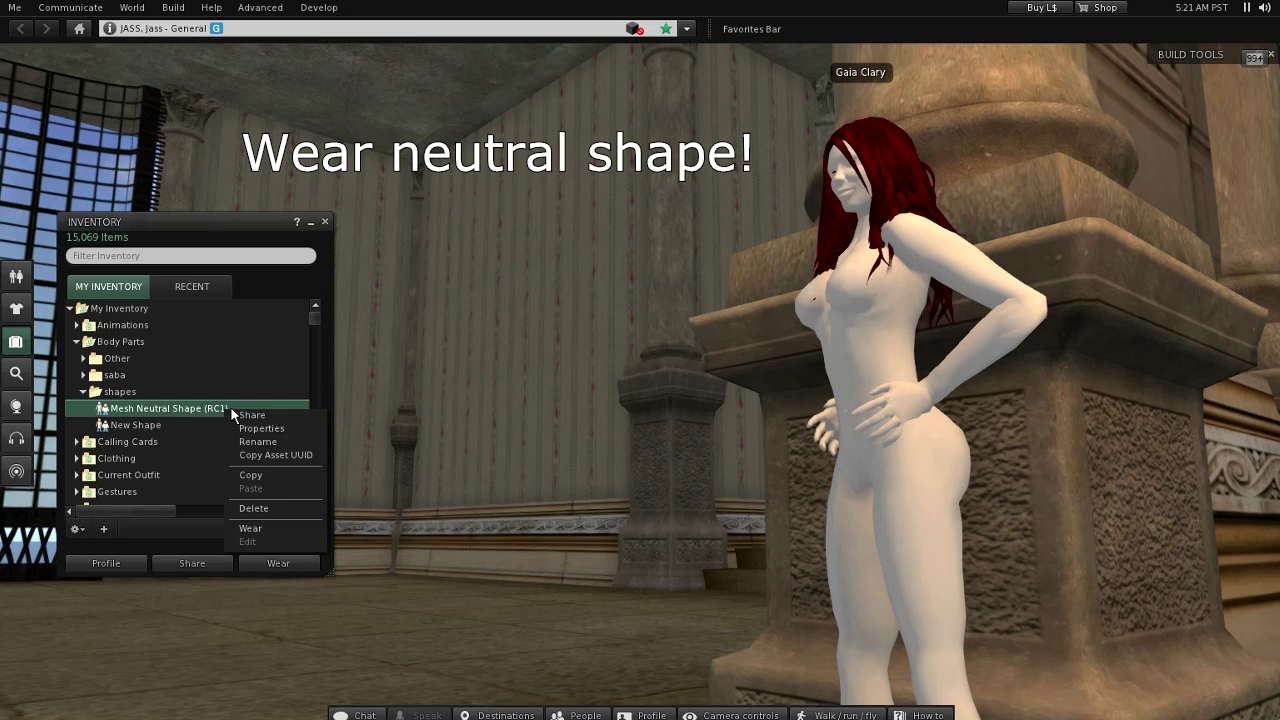
pyautogui.click(264, 527)
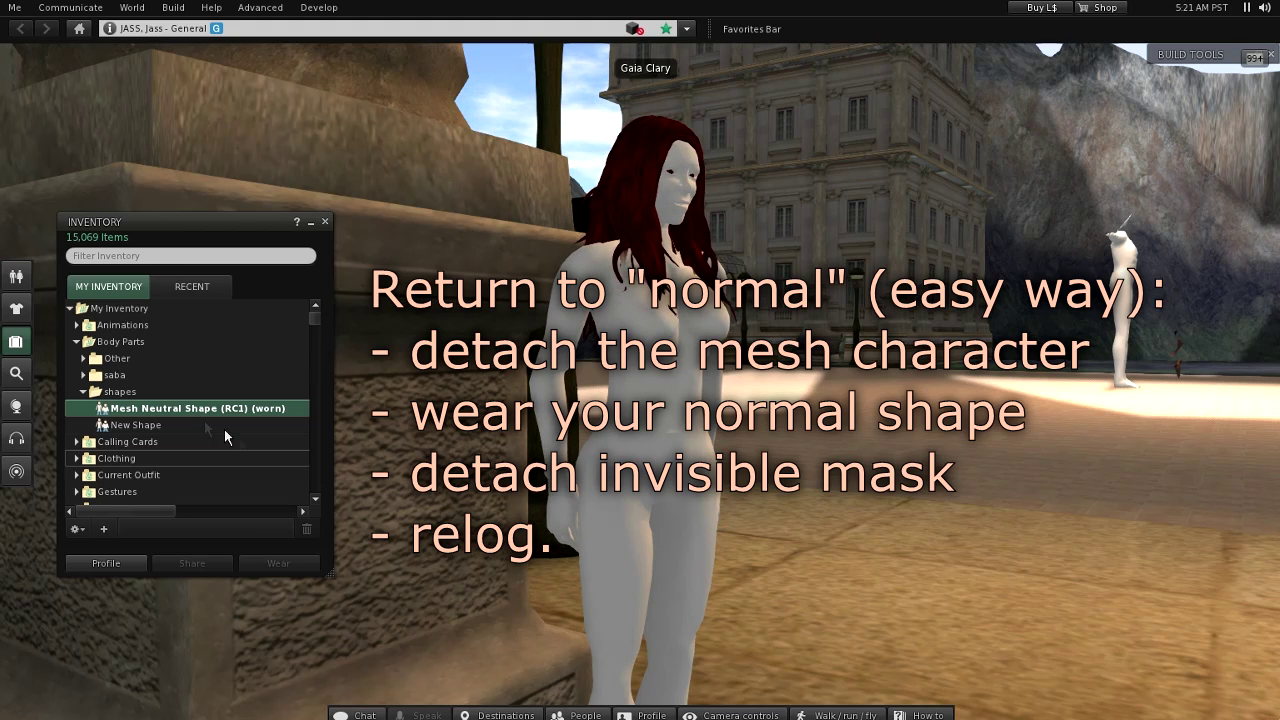
pyautogui.click(75, 341)
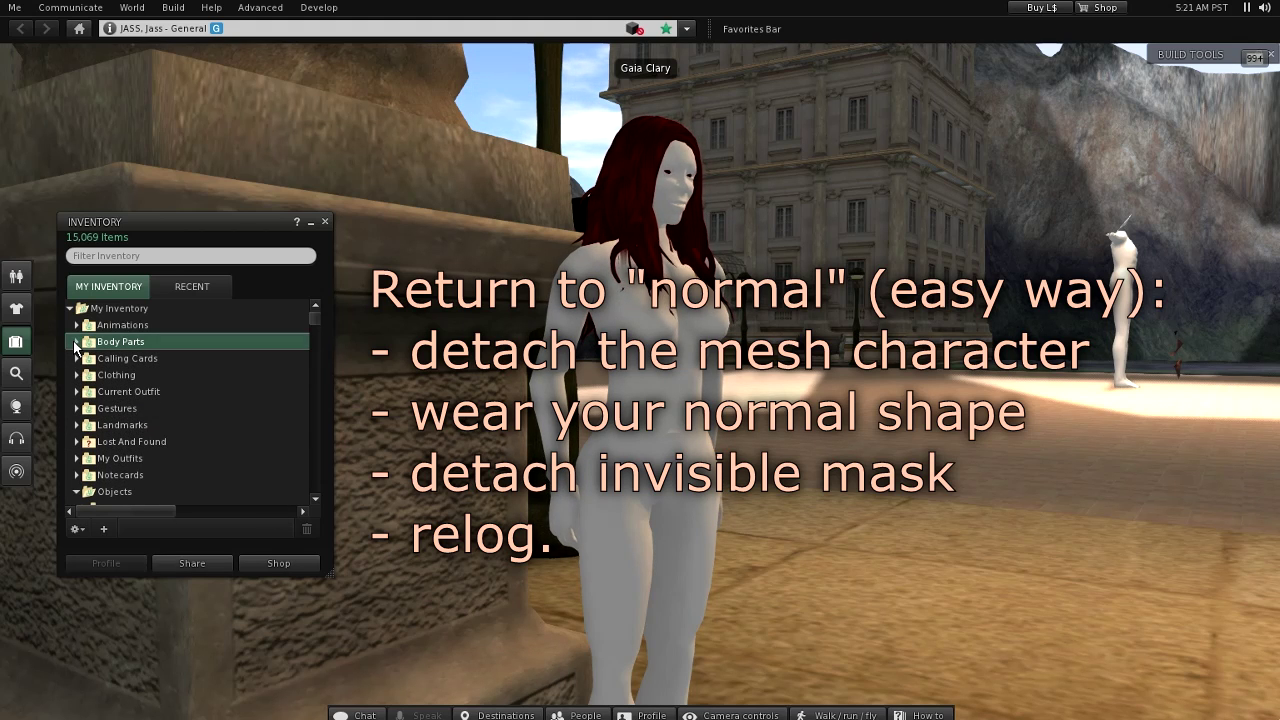